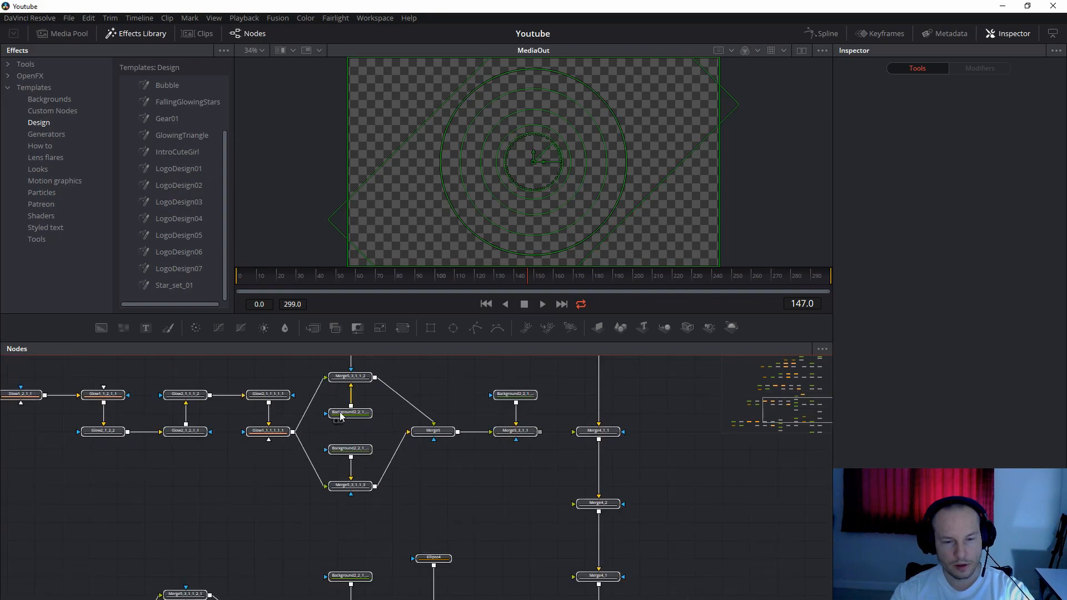
# Connect the output of Merge2, at the end of the vertical merge chain, to MediaOut.
pyautogui.moveTo(508, 528); pyautogui.dragTo(499, 562)
pyautogui.moveTo(419, 358); pyautogui.dragTo(739, 599)
pyautogui.click(739, 594)
pyautogui.moveTo(680, 557); pyautogui.dragTo(569, 291)
pyautogui.moveTo(626, 426); pyautogui.dragTo(605, 465)
pyautogui.moveTo(612, 372); pyautogui.dragTo(668, 534)
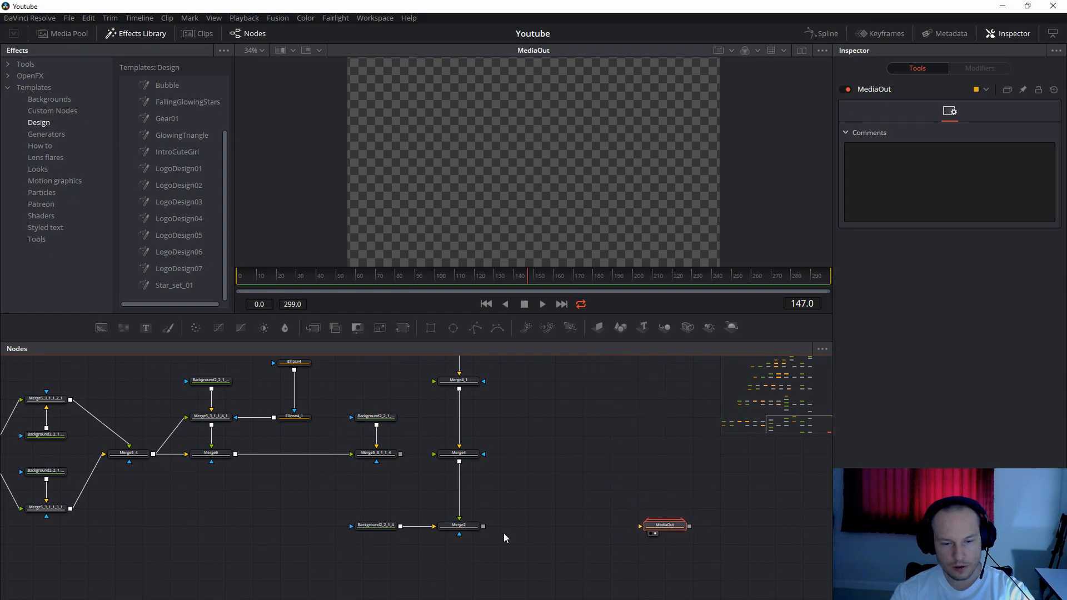
pyautogui.moveTo(485, 526); pyautogui.dragTo(655, 530)
# Examine the overall node graph by box-selecting each of the five horizontal node branches in turn.
pyautogui.moveTo(576, 460); pyautogui.dragTo(752, 546)
pyautogui.scroll(-5, 455, 436)
pyautogui.moveTo(503, 423); pyautogui.dragTo(515, 506)
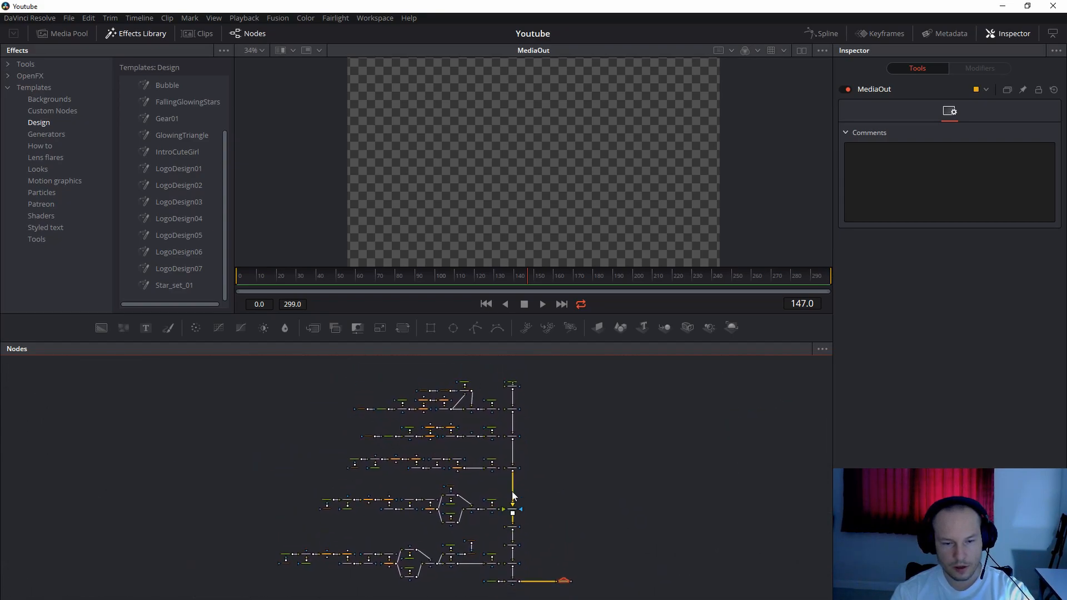
pyautogui.moveTo(294, 370); pyautogui.dragTo(502, 417)
pyautogui.moveTo(320, 420); pyautogui.dragTo(499, 442)
pyautogui.moveTo(306, 450); pyautogui.dragTo(499, 475)
pyautogui.moveTo(293, 483); pyautogui.dragTo(507, 535)
pyautogui.moveTo(254, 542); pyautogui.dragTo(502, 581)
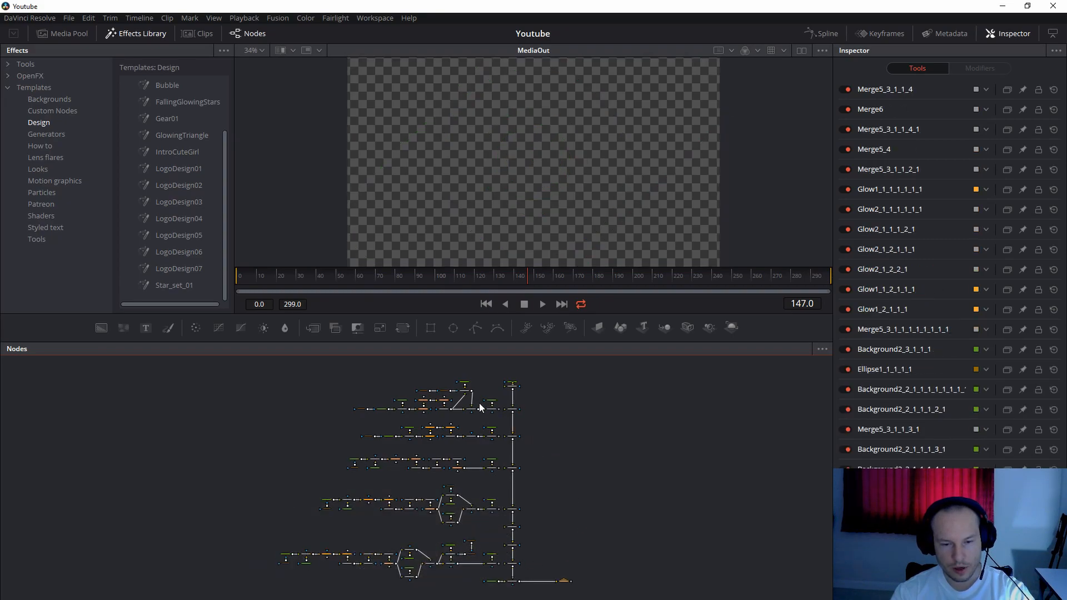
# Connect the top branch's output to the vertical merge chain and set the alpha of the background feeding Merge2 to 1.0.
pyautogui.moveTo(503, 410); pyautogui.dragTo(504, 411)
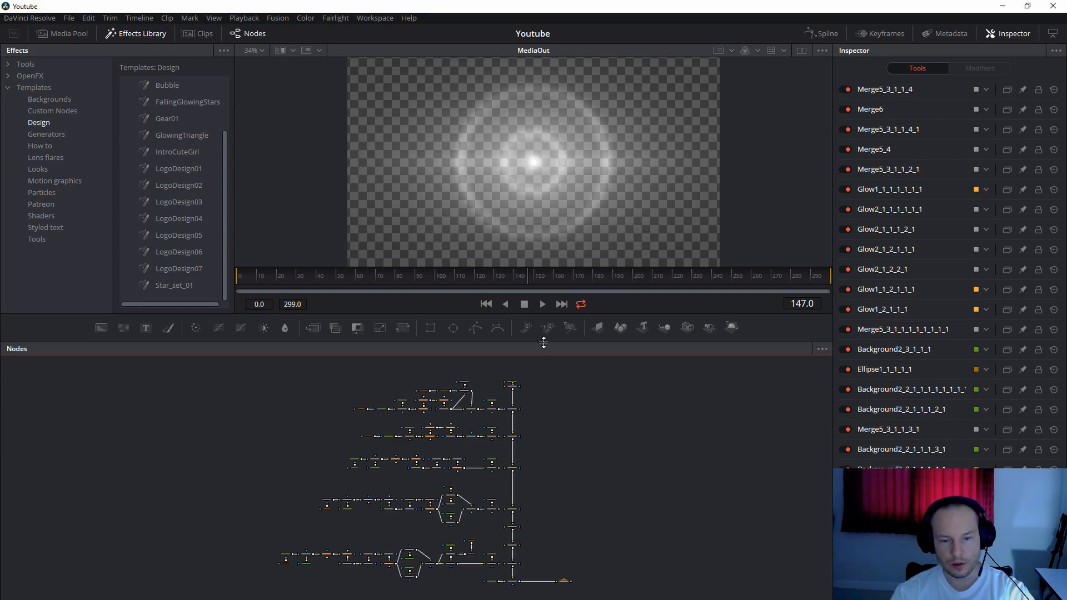
pyautogui.click(492, 583)
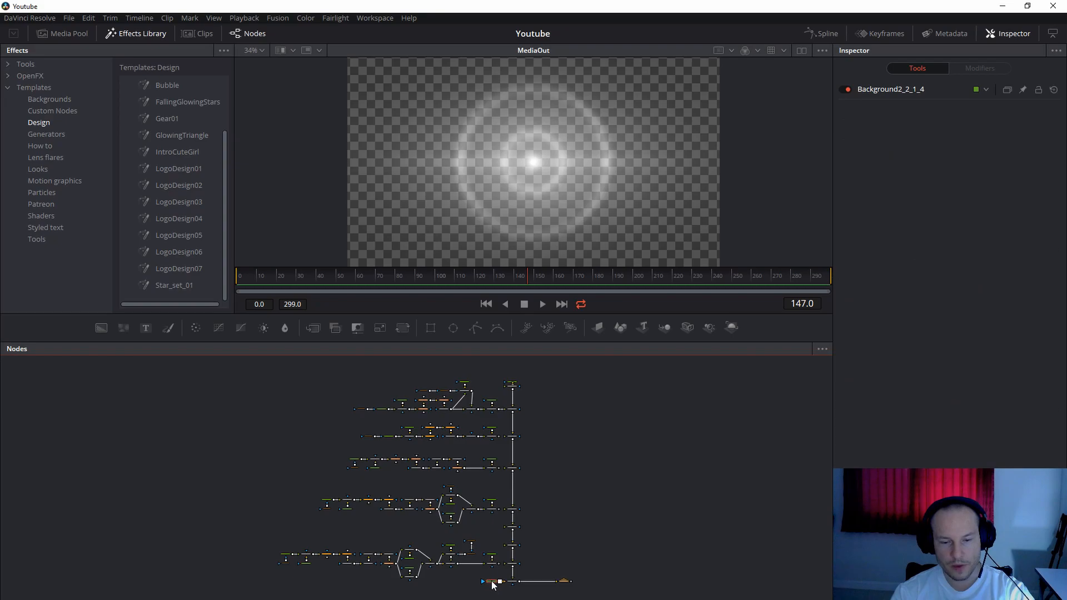
pyautogui.scroll(5, 492, 583)
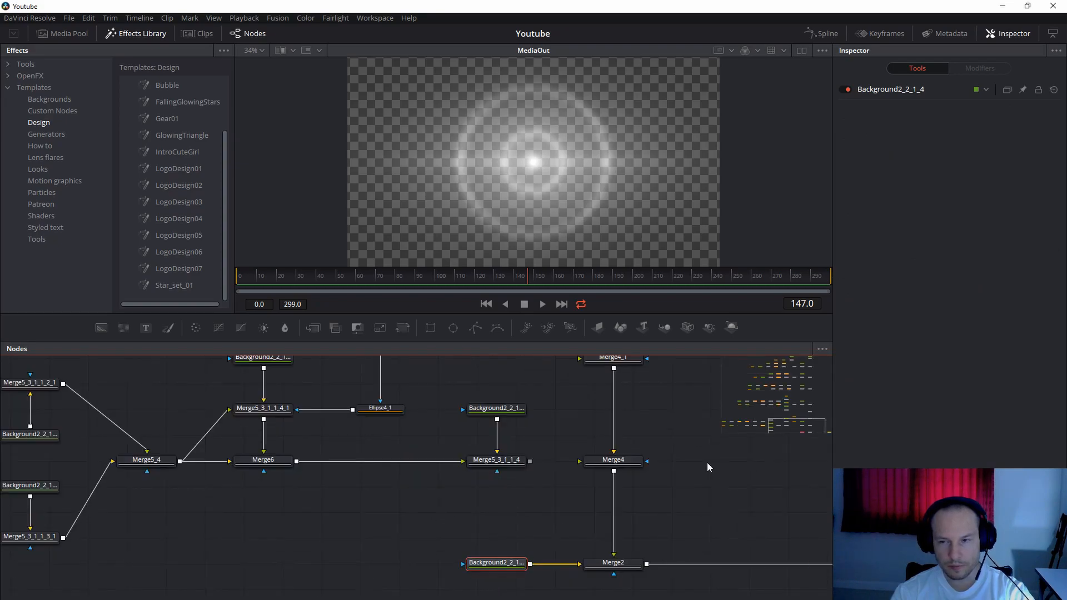
pyautogui.click(896, 92)
pyautogui.moveTo(1033, 264); pyautogui.dragTo(1029, 295)
pyautogui.click(691, 498)
# Disable and re-enable the Glow1_1 node in the top branch to compare its effect on the flare.
pyautogui.moveTo(556, 420)
pyautogui.mouseDown()
pyautogui.moveTo(552, 508)
pyautogui.moveTo(529, 513)
pyautogui.moveTo(520, 560)
pyautogui.mouseUp()
pyautogui.moveTo(543, 404); pyautogui.dragTo(582, 589)
pyautogui.moveTo(574, 399); pyautogui.dragTo(609, 593)
pyautogui.moveTo(577, 446); pyautogui.dragTo(622, 590)
pyautogui.moveTo(437, 413); pyautogui.dragTo(466, 567)
pyautogui.moveTo(591, 446)
pyautogui.mouseDown()
pyautogui.moveTo(600, 542)
pyautogui.moveTo(665, 502)
pyautogui.moveTo(734, 486)
pyautogui.mouseUp()
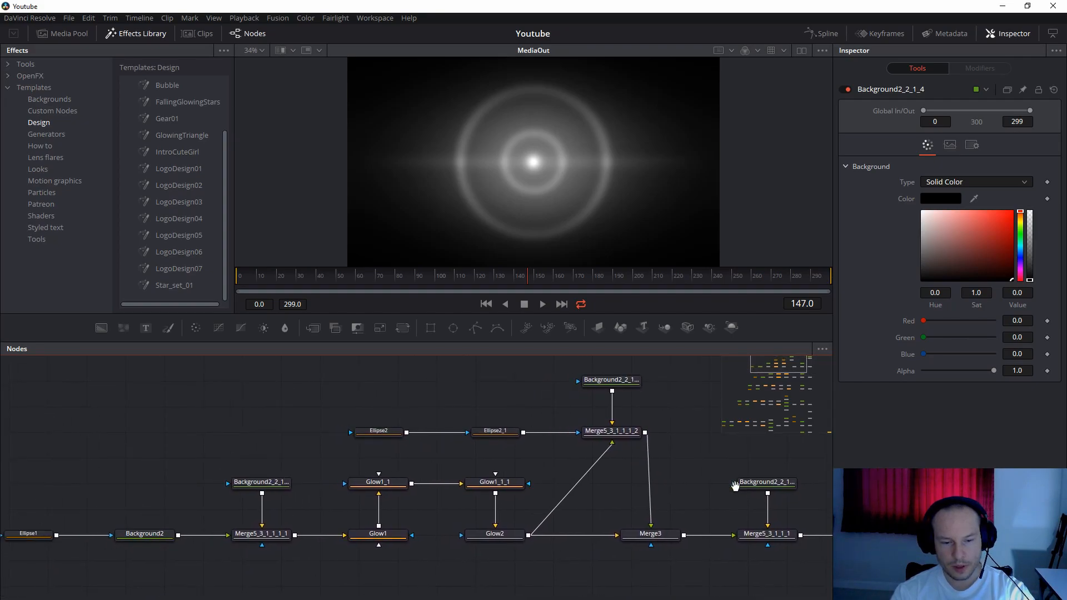
pyautogui.moveTo(367, 421)
pyautogui.mouseDown()
pyautogui.moveTo(555, 425)
pyautogui.moveTo(177, 422)
pyautogui.mouseUp()
pyautogui.click(164, 475)
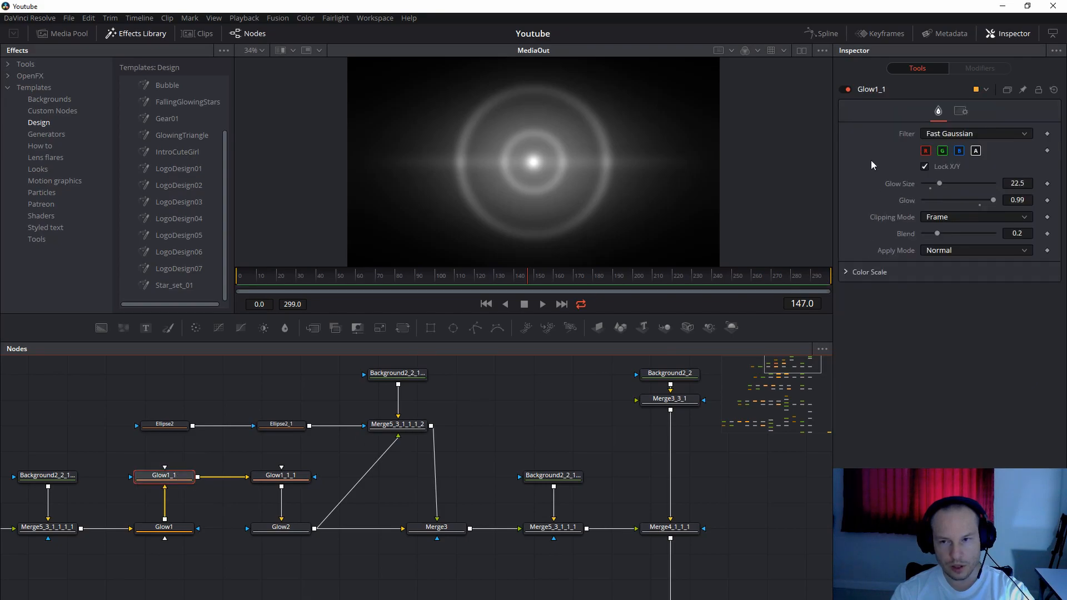
pyautogui.click(848, 90)
pyautogui.click(848, 89)
# Disable and re-enable the Glow1 and Glow1_1_1 nodes to compare each one's contribution to the flare.
pyautogui.moveTo(571, 398); pyautogui.dragTo(808, 399)
pyautogui.click(424, 513)
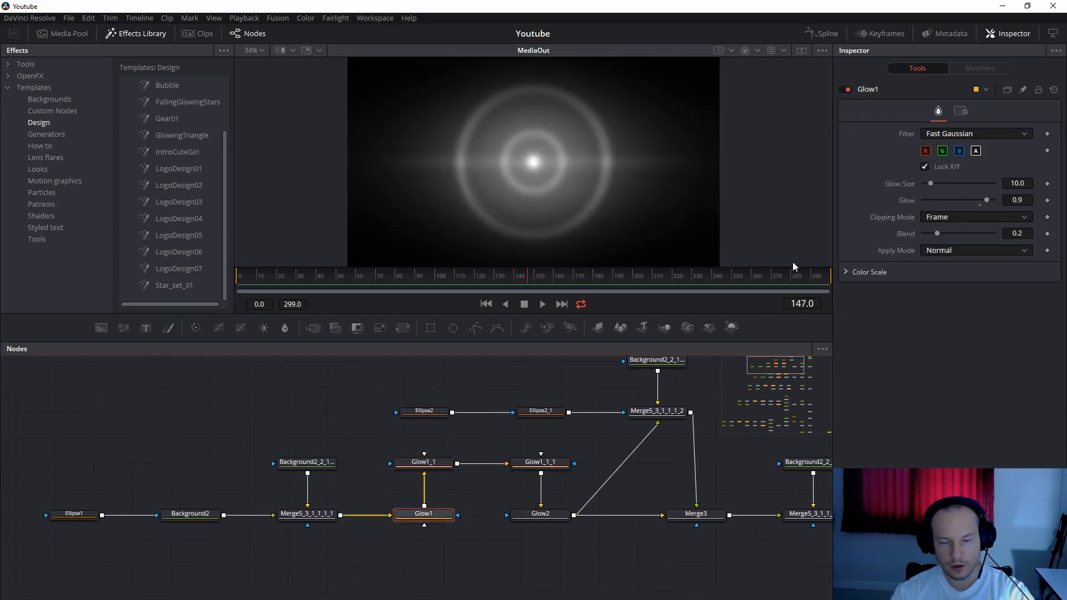
pyautogui.click(847, 89)
pyautogui.click(848, 90)
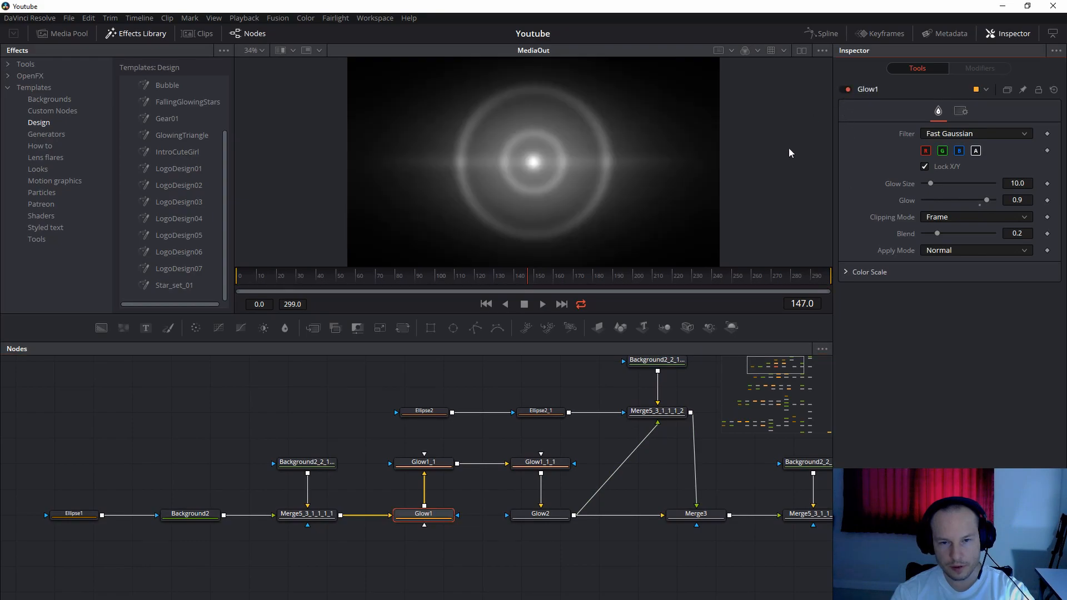
pyautogui.click(540, 462)
pyautogui.click(848, 89)
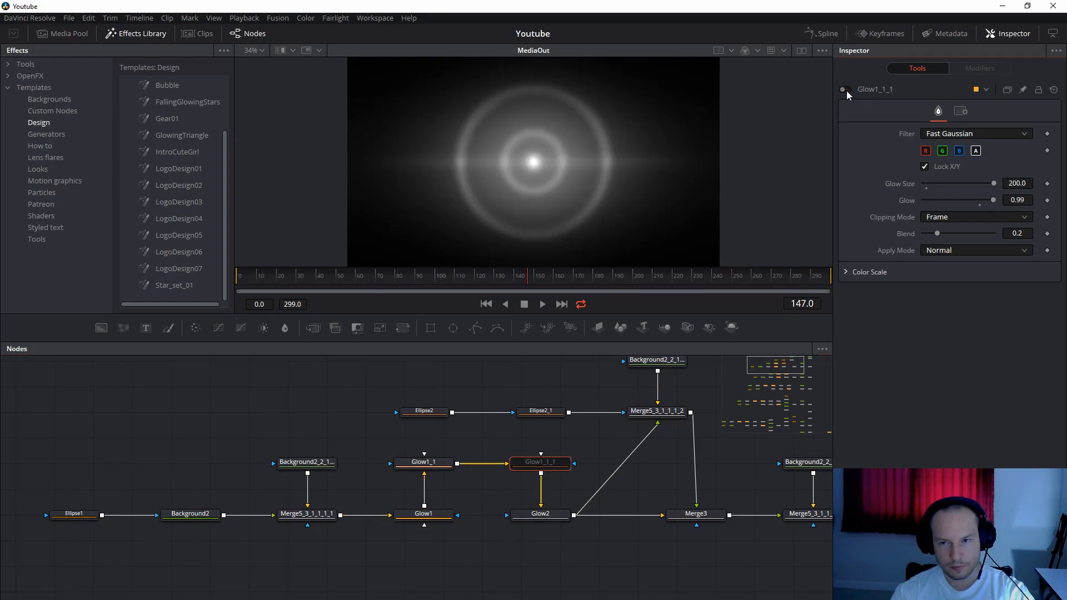
pyautogui.click(845, 90)
# Check the Ellipse2_1 settings, try another width on the Ellipse2 mask and undo that change.
pyautogui.moveTo(590, 451); pyautogui.dragTo(497, 472)
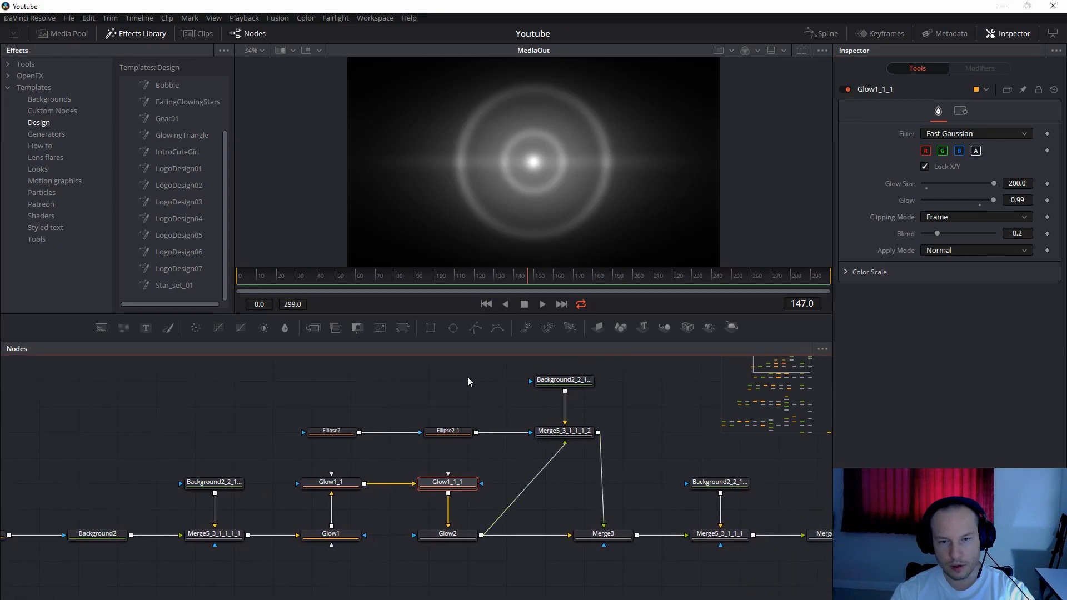
pyautogui.click(454, 434)
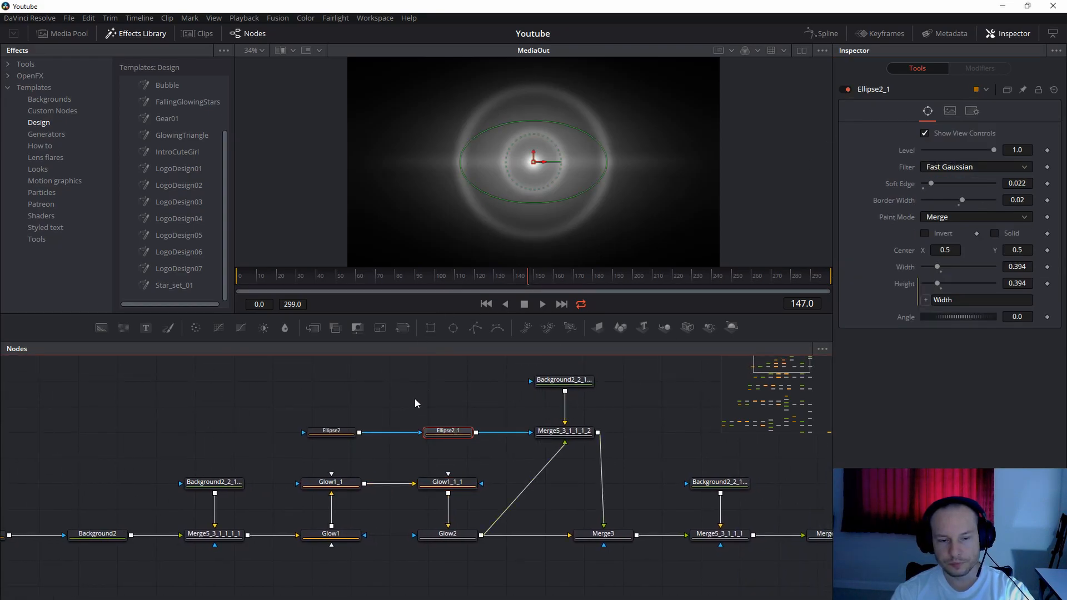
pyautogui.click(334, 431)
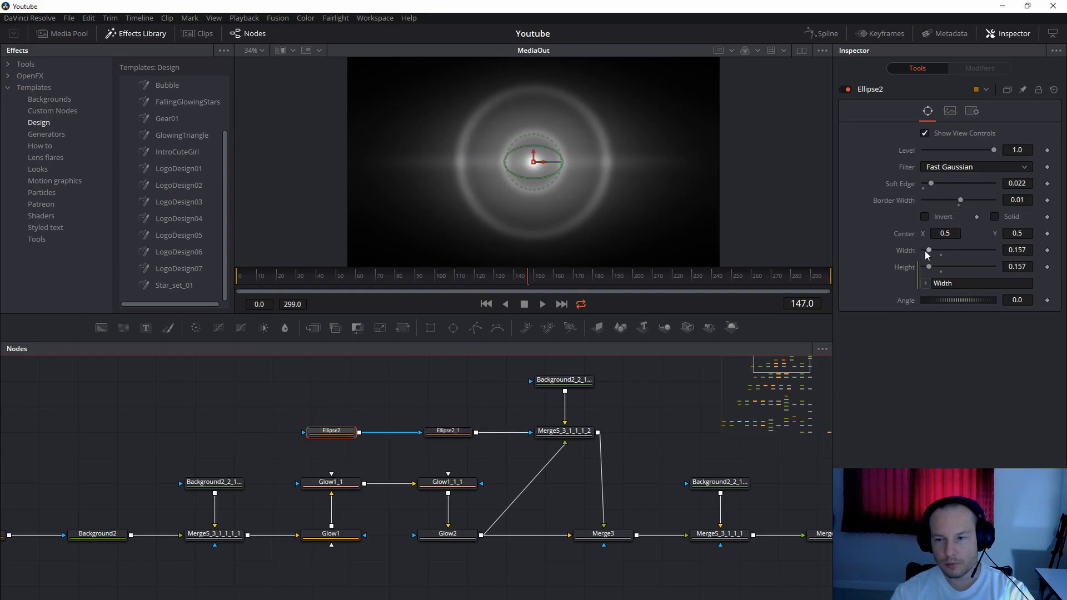
pyautogui.moveTo(933, 254); pyautogui.dragTo(934, 254)
pyautogui.click(634, 423)
pyautogui.hotkey('ctrl', 'z')
# Try a light blue and a light red tint on the Background2 solid colour in the top branch.
pyautogui.moveTo(277, 398); pyautogui.dragTo(543, 390)
pyautogui.click(356, 528)
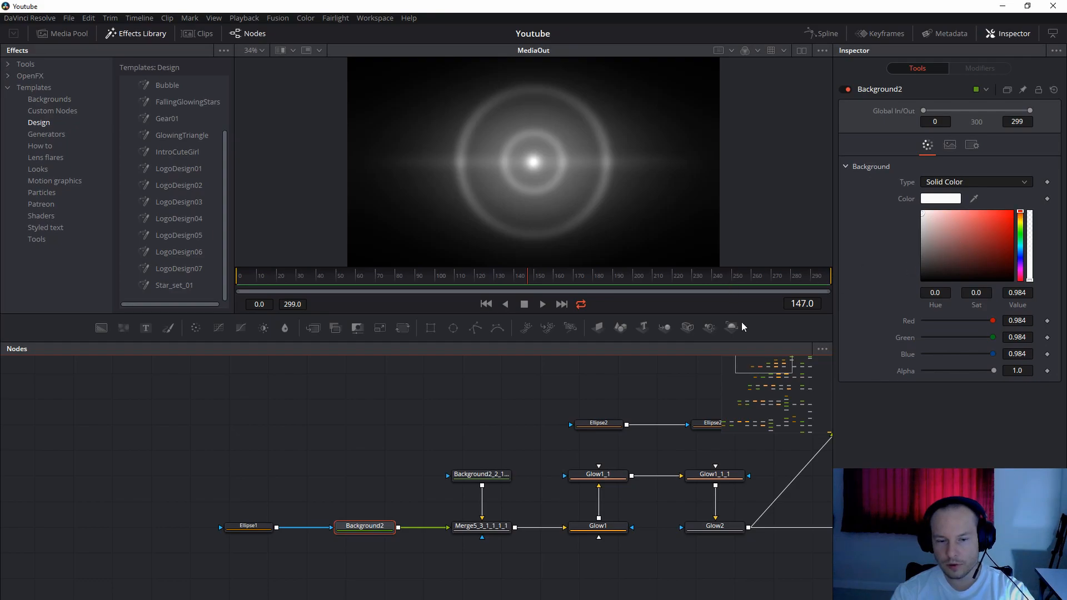
pyautogui.moveTo(980, 248)
pyautogui.mouseDown()
pyautogui.moveTo(1031, 195)
pyautogui.moveTo(1020, 273)
pyautogui.moveTo(1021, 255)
pyautogui.moveTo(1007, 251)
pyautogui.mouseUp()
pyautogui.moveTo(954, 220)
pyautogui.mouseDown()
pyautogui.moveTo(952, 237)
pyautogui.moveTo(950, 221)
pyautogui.mouseUp()
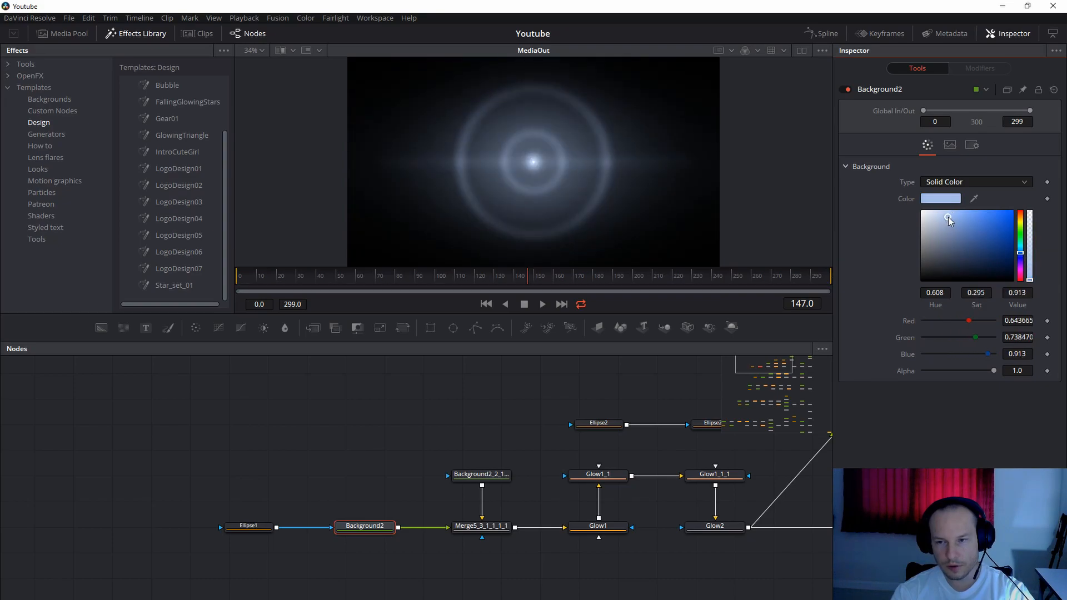
pyautogui.moveTo(1021, 222); pyautogui.dragTo(1021, 205)
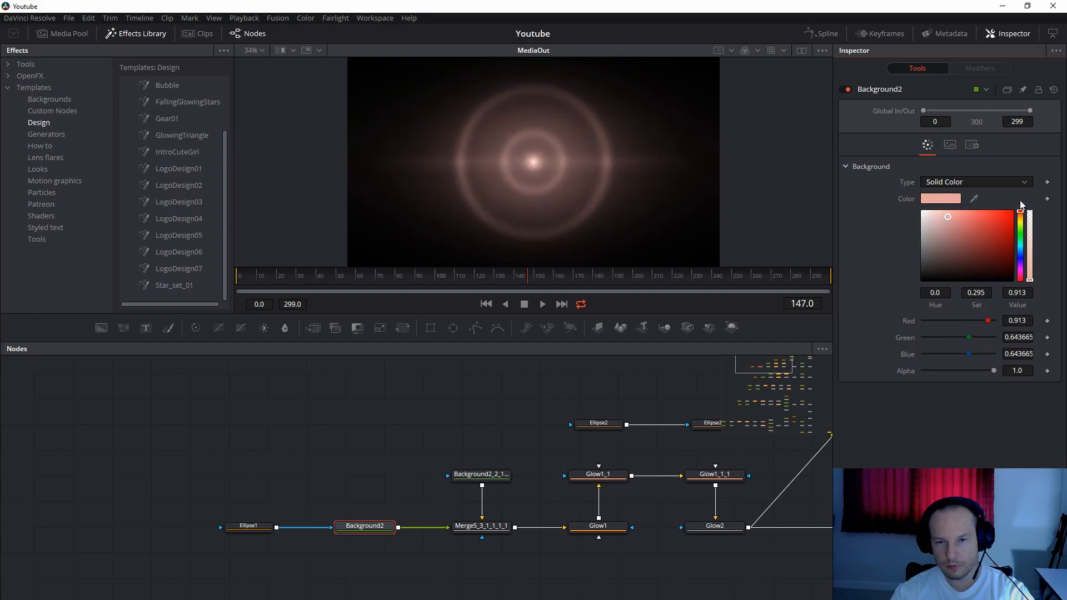
# Set the Background2 colour to white, with saturation 0.0 and value 1.0.
pyautogui.click(1021, 224)
pyautogui.moveTo(967, 259); pyautogui.dragTo(846, 173)
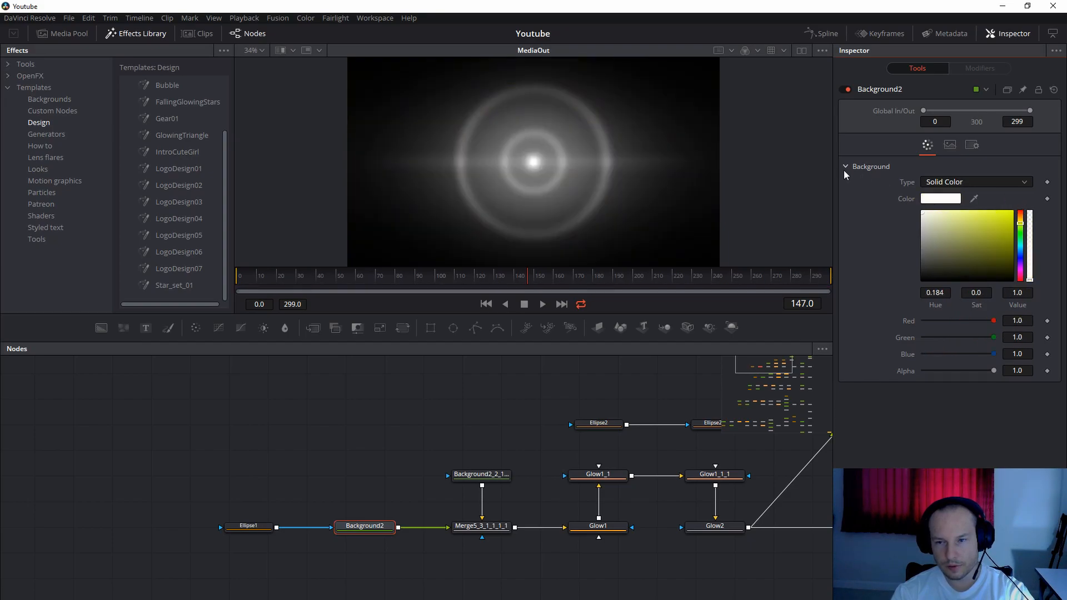
# Disconnect the top branch from Merge4_1_1_1 and connect the second branch's Merge5_3_2_1 to Merge4_2_1.
pyautogui.moveTo(494, 424); pyautogui.dragTo(299, 231)
pyautogui.moveTo(566, 417); pyautogui.dragTo(188, 556)
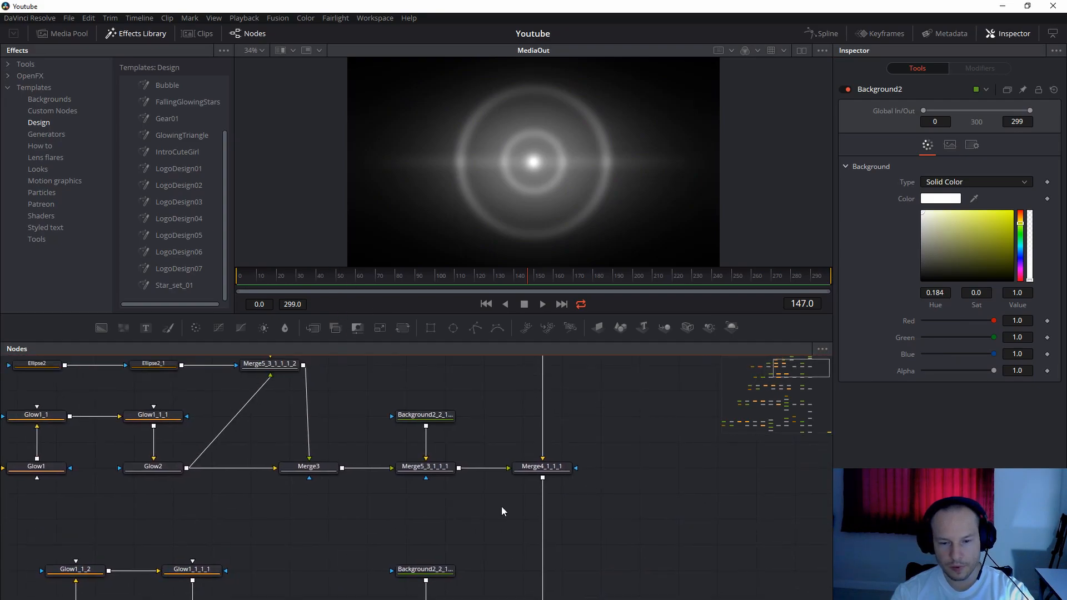
pyautogui.click(503, 470)
pyautogui.moveTo(494, 536); pyautogui.dragTo(541, 357)
pyautogui.moveTo(565, 398); pyautogui.dragTo(684, 446)
pyautogui.moveTo(639, 489); pyautogui.dragTo(678, 489)
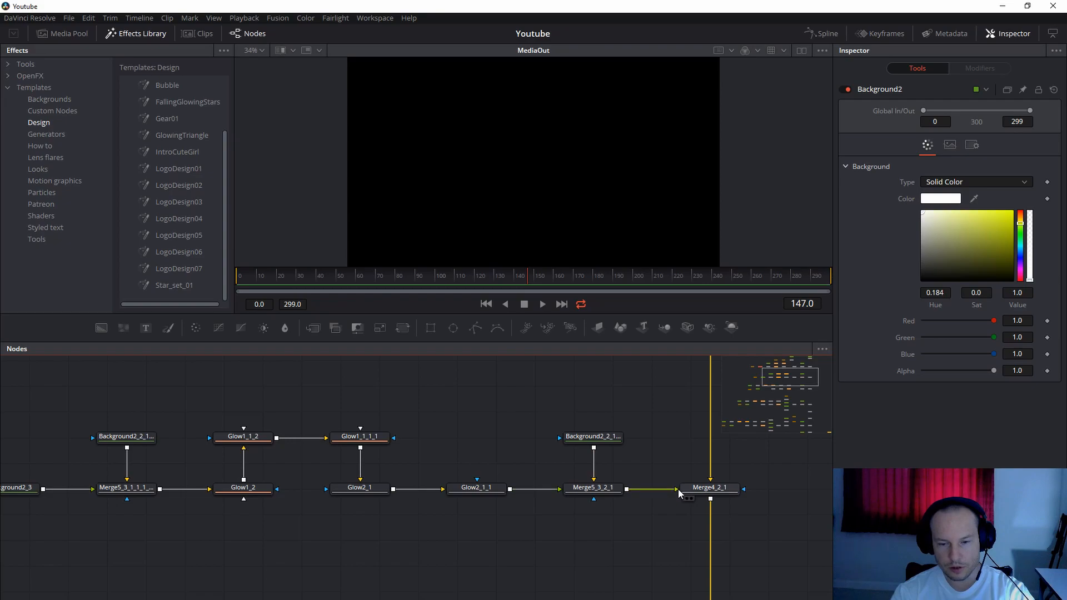
# Set the Background2_3 colour in the second branch to near white, with saturation 0.006 and value 1.0.
pyautogui.moveTo(451, 428); pyautogui.dragTo(691, 425)
pyautogui.moveTo(362, 415); pyautogui.dragTo(417, 416)
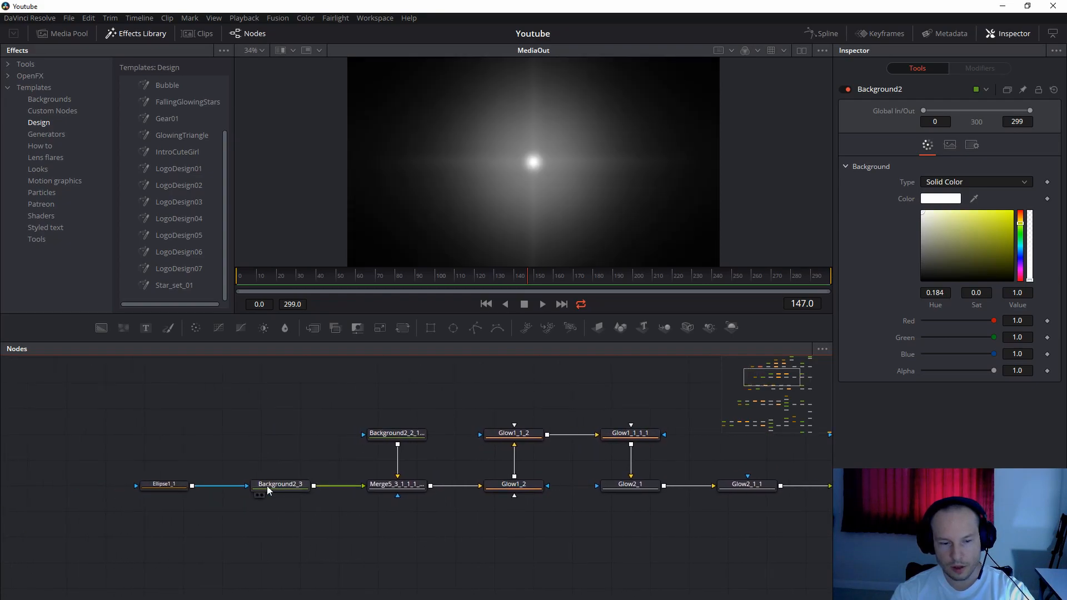
pyautogui.click(287, 492)
pyautogui.rightClick(295, 432)
pyautogui.click(312, 494)
pyautogui.moveTo(983, 242); pyautogui.dragTo(923, 209)
pyautogui.moveTo(572, 384); pyautogui.dragTo(486, 383)
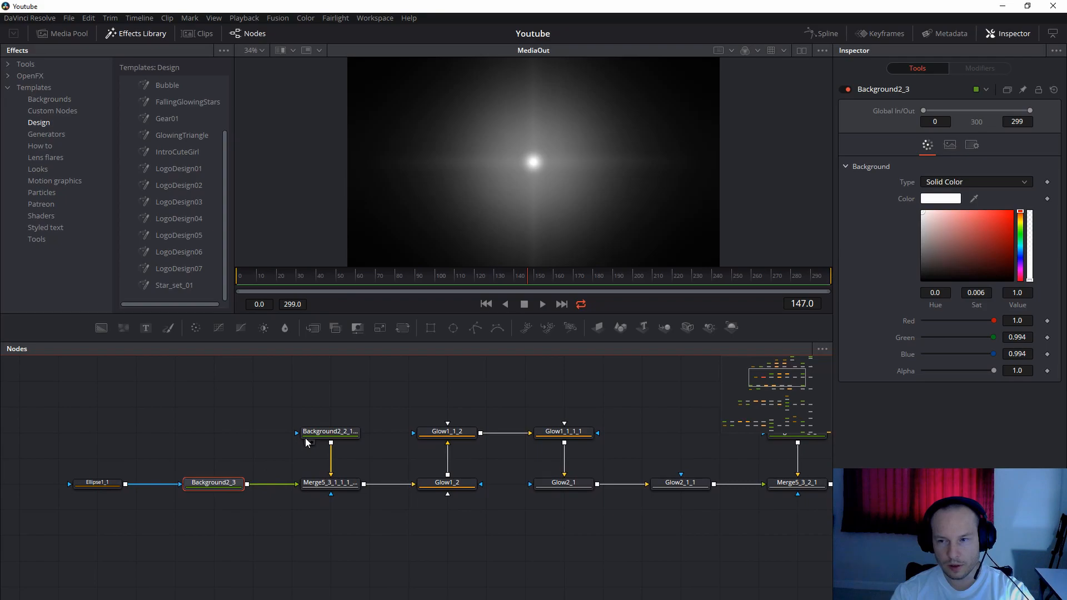
# Set the image width and height of Background2_3 to 25.
pyautogui.click(950, 145)
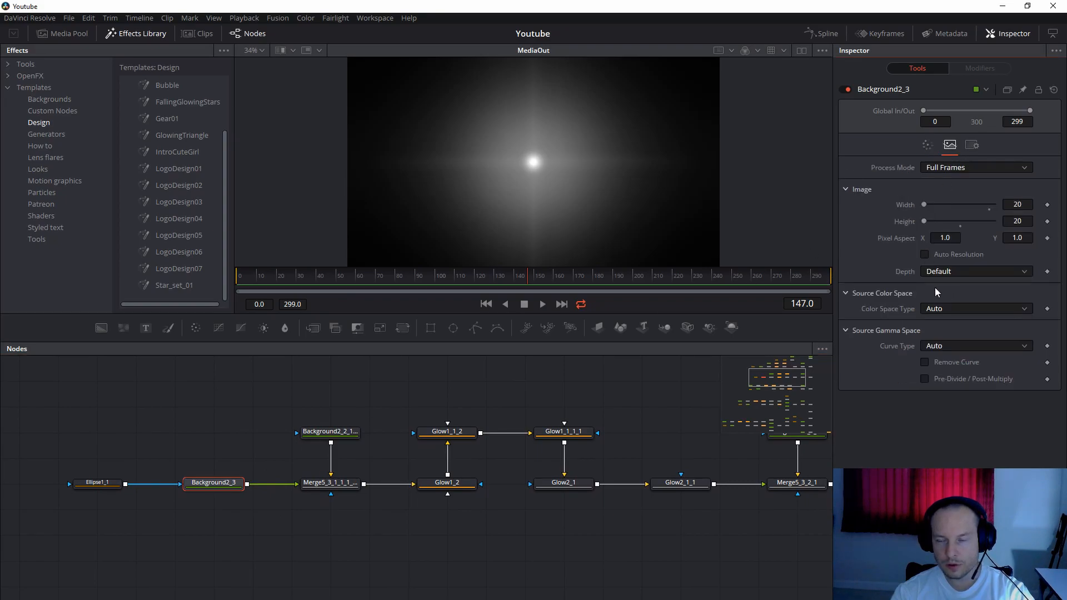
pyautogui.click(1017, 205)
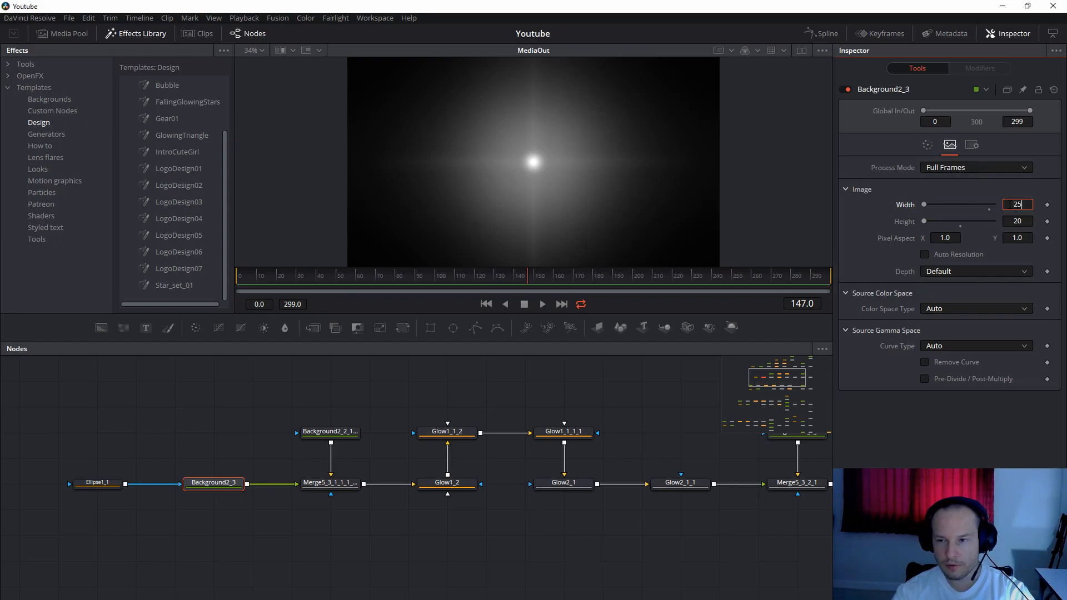
pyautogui.press('Tab')
pyautogui.write('25')
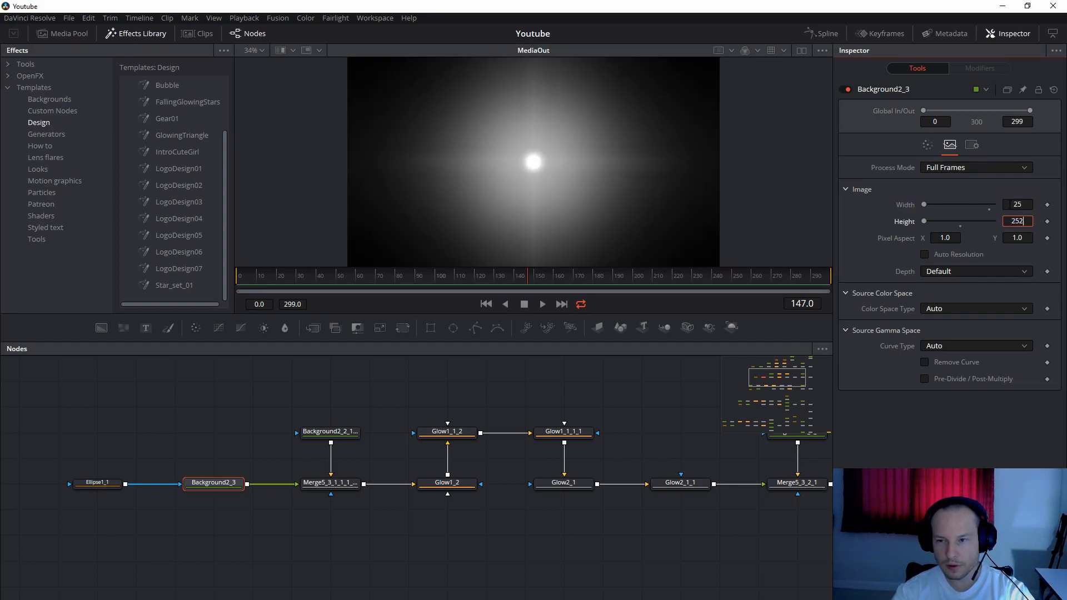
pyautogui.write('2')
pyautogui.press('BackSpace')
pyautogui.press('Tab')
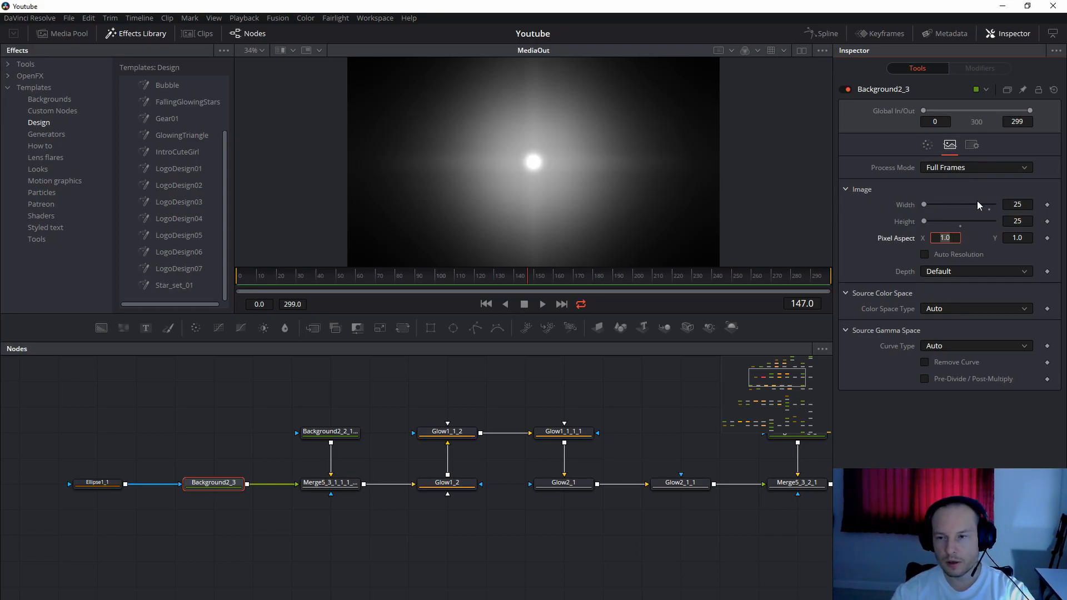
# Set the image width and height of Background2_3 to 15.
pyautogui.click(1025, 205)
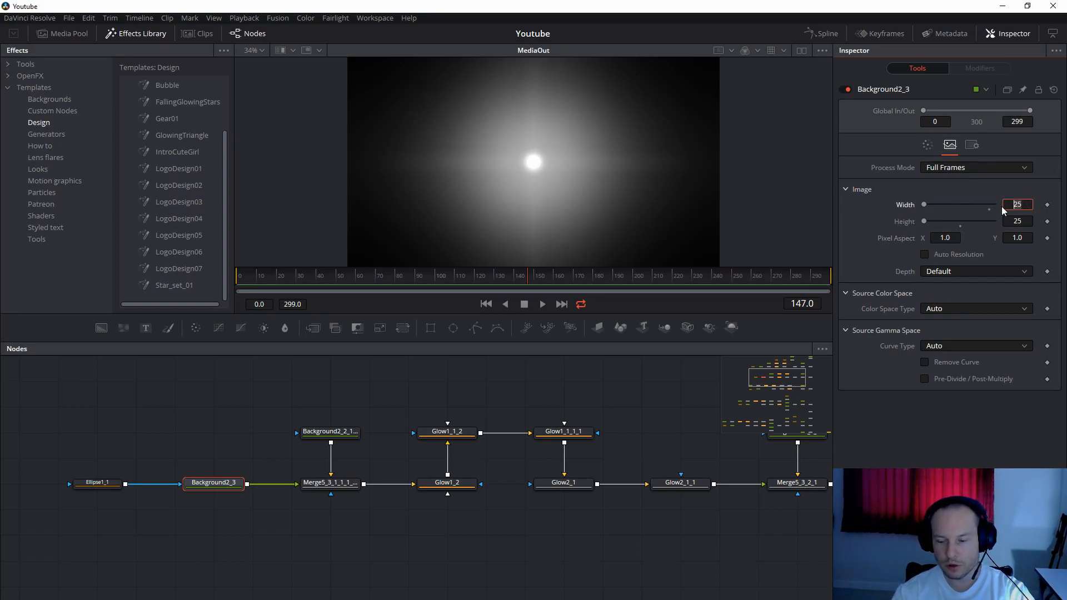
pyautogui.write('15')
pyautogui.press('Tab')
pyautogui.write('15')
pyautogui.press('Tab')
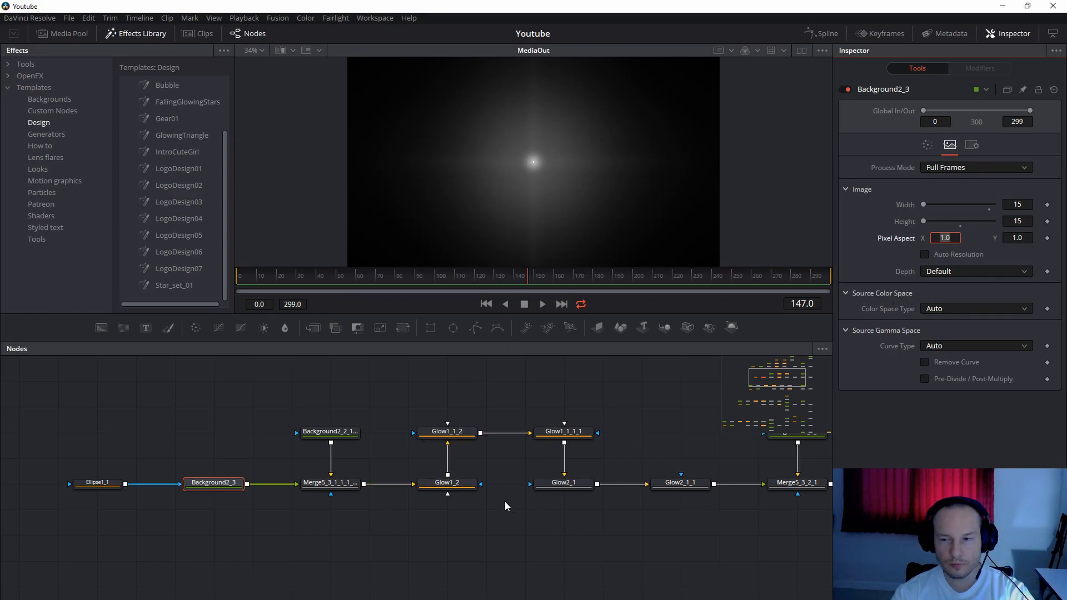
# Undo the width and height changes made to Background2_3.
pyautogui.hotkey('ctrl', 'z')
pyautogui.hotkey('ctrl', 'z')
pyautogui.moveTo(579, 568); pyautogui.dragTo(551, 517)
pyautogui.hotkey('ctrl', 'z')
pyautogui.hotkey('ctrl', 'z')
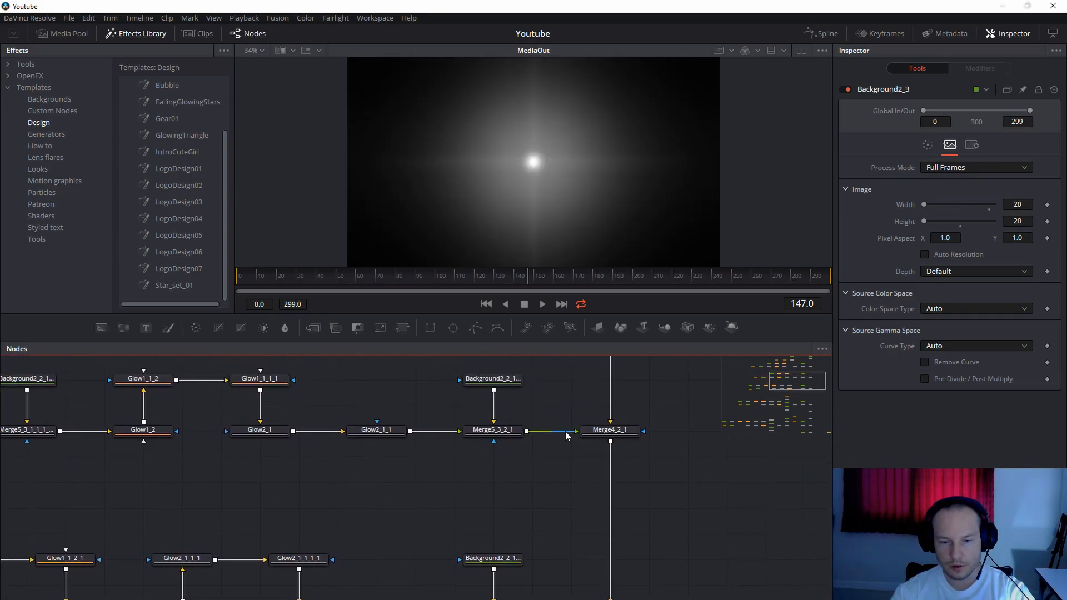
# Disconnect the second branch from Merge4_2_1 and connect the third branch's Merge5_3_1_2 to Merge4_1_2.
pyautogui.moveTo(567, 432); pyautogui.dragTo(548, 482)
pyautogui.moveTo(556, 522); pyautogui.dragTo(616, 395)
pyautogui.moveTo(587, 484); pyautogui.dragTo(637, 483)
# Set the Background2_3_1 colour in the third branch to light red, with hue 0.0, saturation 0.506 and value 1.0.
pyautogui.moveTo(460, 429); pyautogui.dragTo(818, 471)
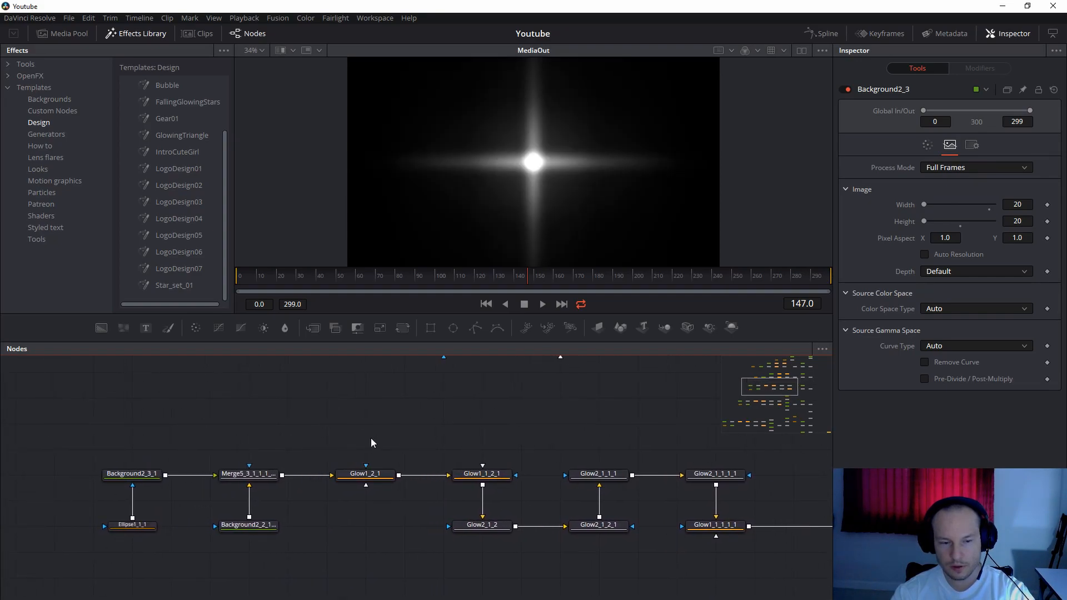
pyautogui.click(131, 474)
pyautogui.moveTo(959, 250); pyautogui.dragTo(968, 205)
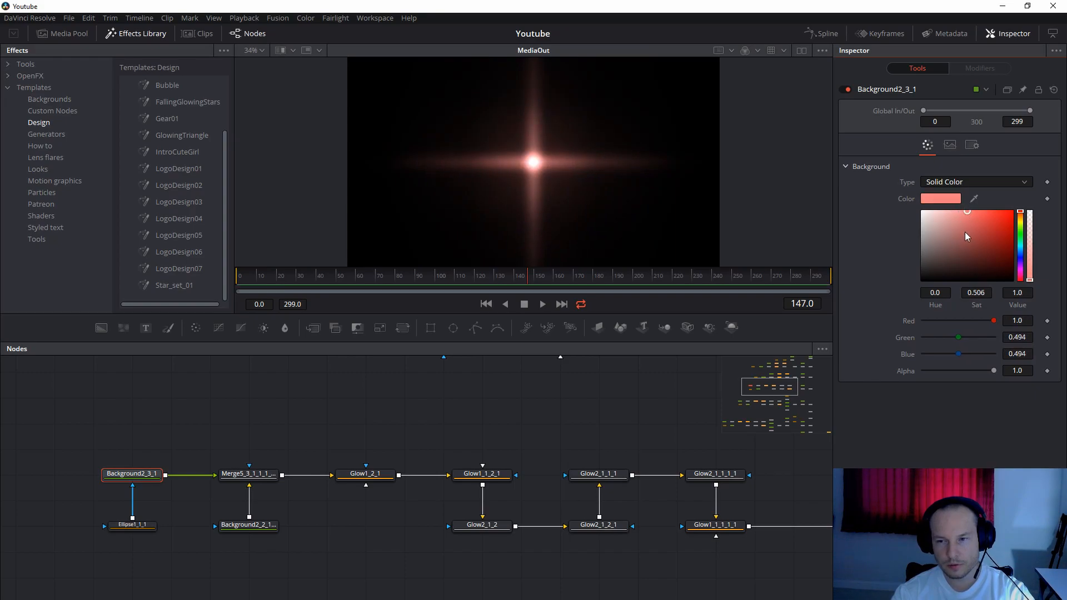
# Try a different H/V Ratio on Glow2_1_1_1_1 in the third branch and return it to -1.0.
pyautogui.moveTo(537, 529); pyautogui.dragTo(207, 388)
pyautogui.moveTo(515, 435); pyautogui.dragTo(615, 533)
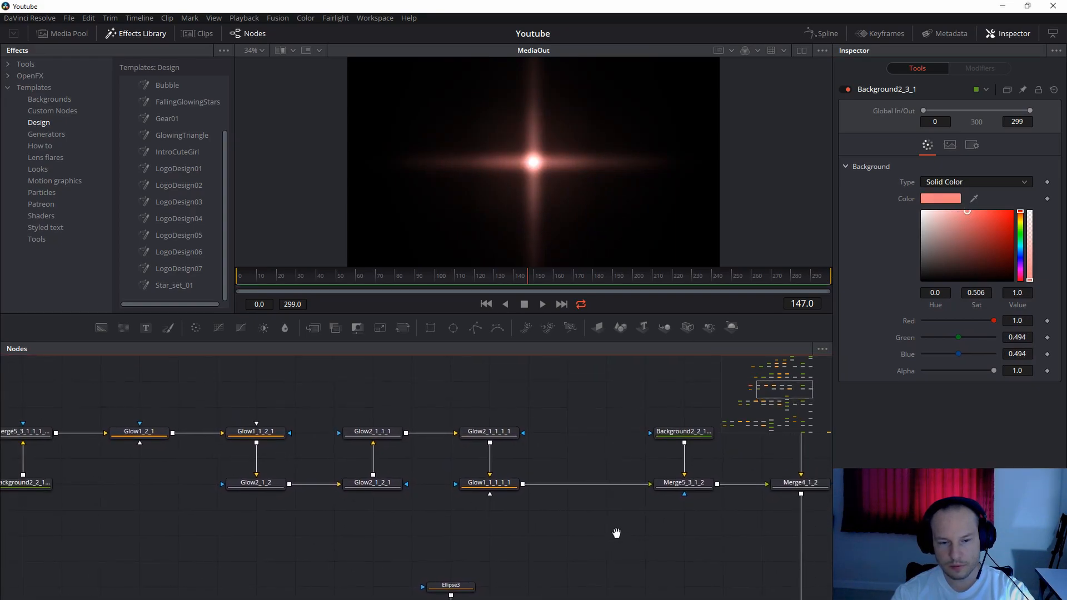
pyautogui.moveTo(337, 459); pyautogui.dragTo(376, 469)
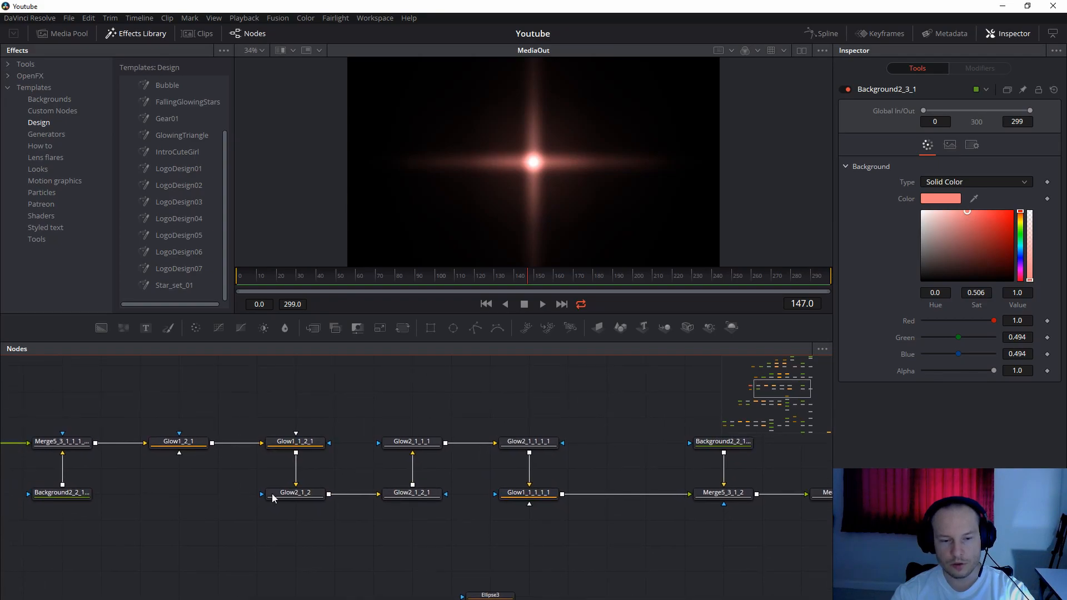
pyautogui.click(528, 441)
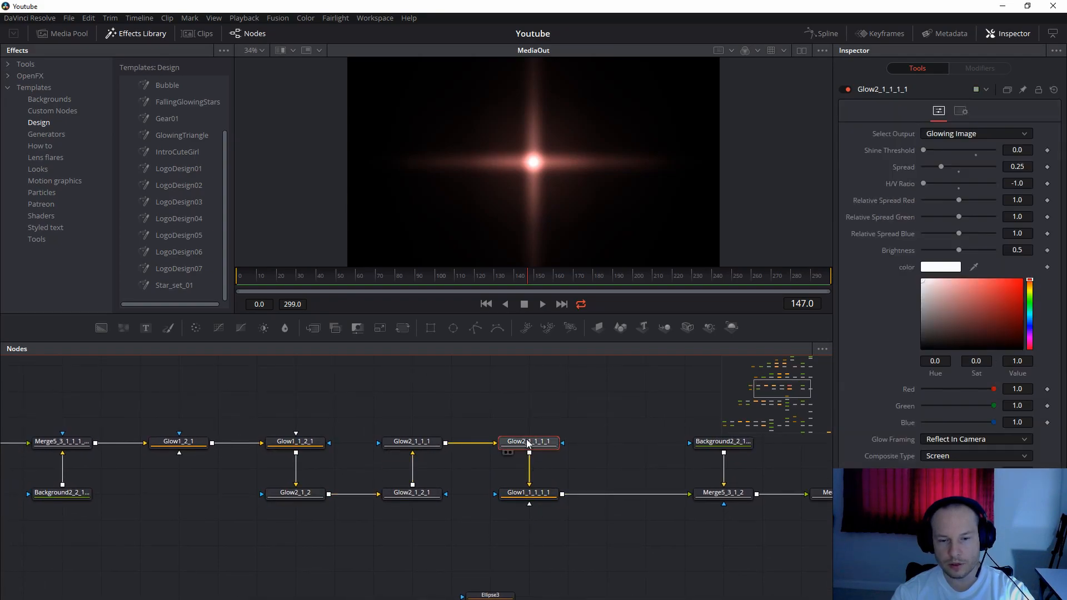
pyautogui.moveTo(925, 184); pyautogui.dragTo(892, 182)
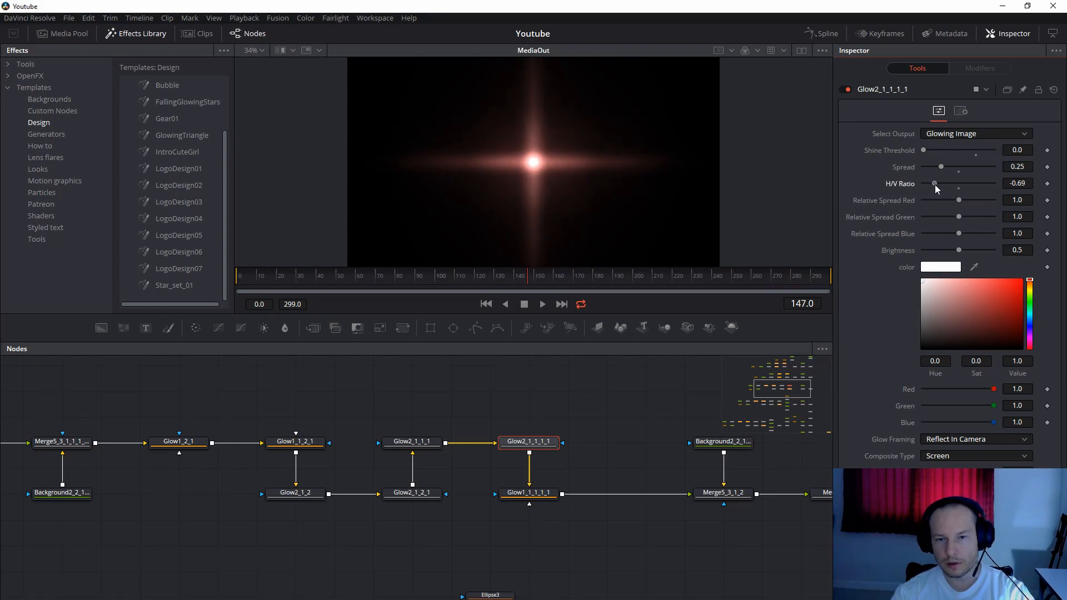
# Disconnect the third branch from Merge4_1_2 and connect the fourth branch's Merge5_3_1_1 to Merge4_1_1.
pyautogui.moveTo(558, 424); pyautogui.dragTo(218, 382)
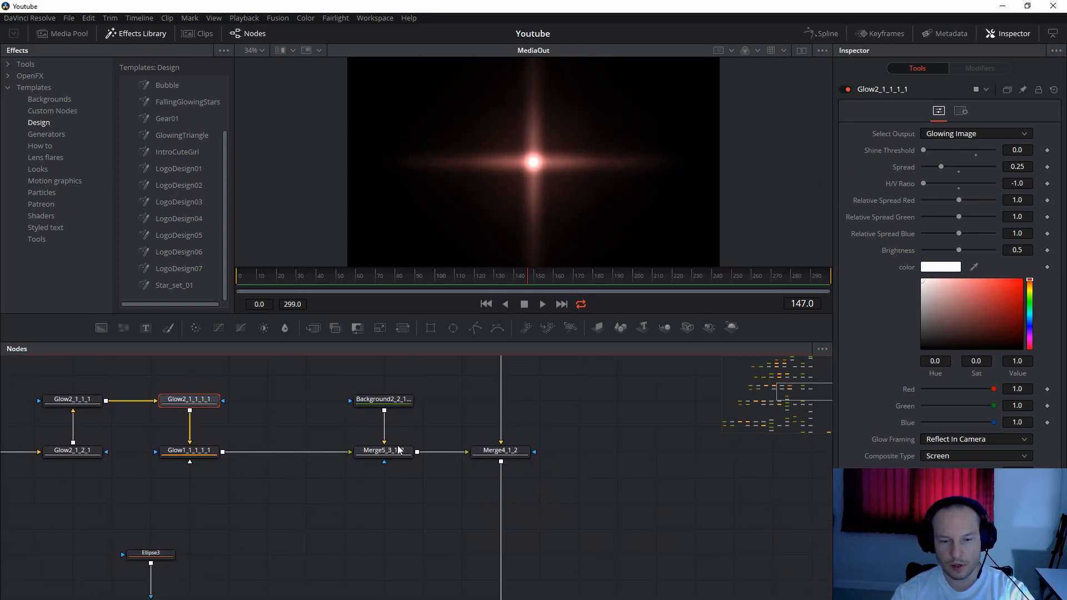
pyautogui.click(455, 453)
pyautogui.moveTo(380, 564); pyautogui.dragTo(729, 369)
pyautogui.moveTo(538, 421); pyautogui.dragTo(340, 355)
pyautogui.moveTo(509, 445); pyautogui.dragTo(558, 445)
# Set the Background2_3_1_1 colour in the fourth branch to pure red, with hue 0.0, saturation 1.0 and value 1.0.
pyautogui.moveTo(421, 513); pyautogui.dragTo(744, 551)
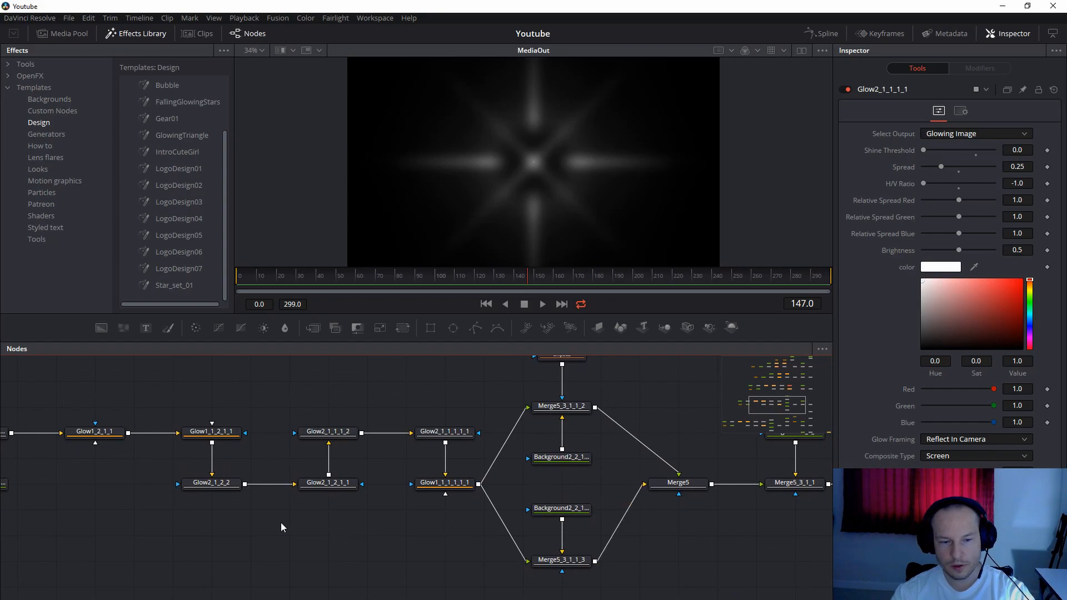
pyautogui.moveTo(282, 522); pyautogui.dragTo(555, 542)
pyautogui.moveTo(414, 496); pyautogui.dragTo(322, 503)
pyautogui.moveTo(176, 485); pyautogui.dragTo(225, 492)
pyautogui.click(68, 459)
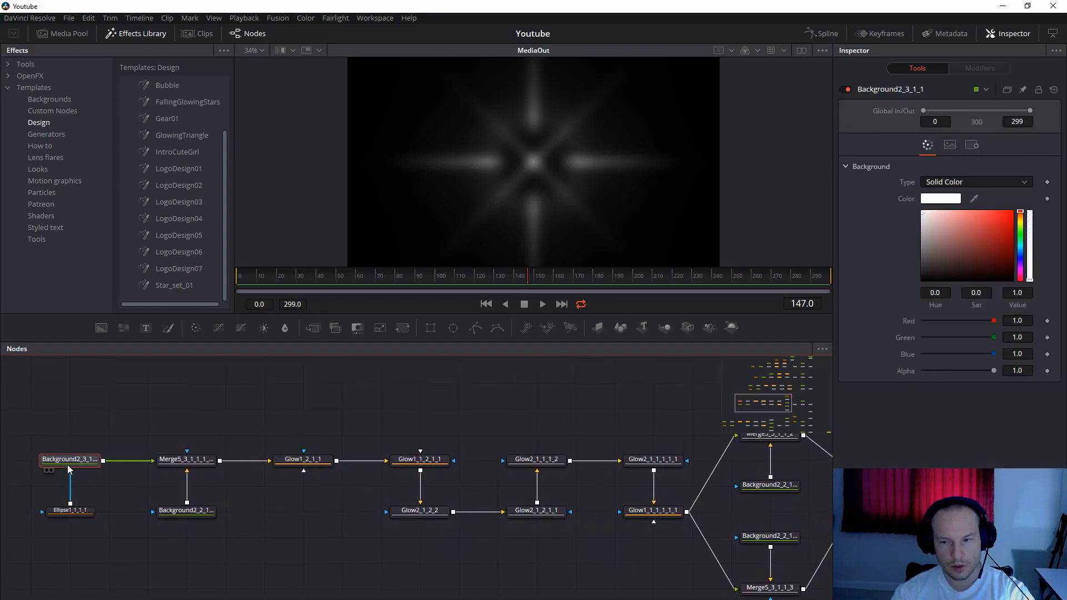
pyautogui.moveTo(986, 236); pyautogui.dragTo(1020, 207)
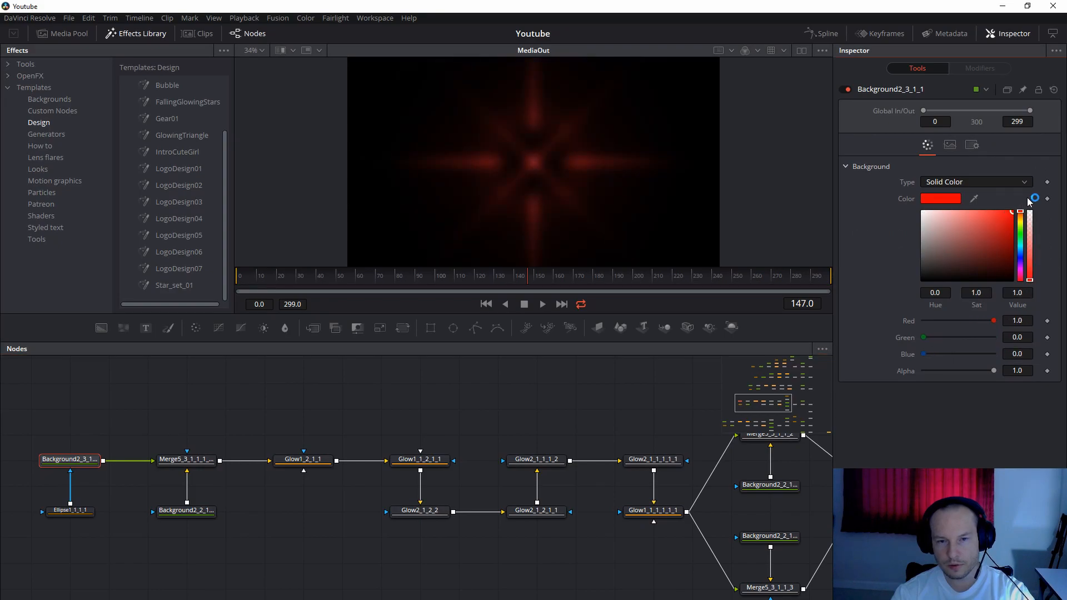
# Disconnect the Ellipse3 mask from Merge5_3_1_1_2 to preview the flare without it, and reconnect it.
pyautogui.moveTo(674, 425); pyautogui.dragTo(245, 366)
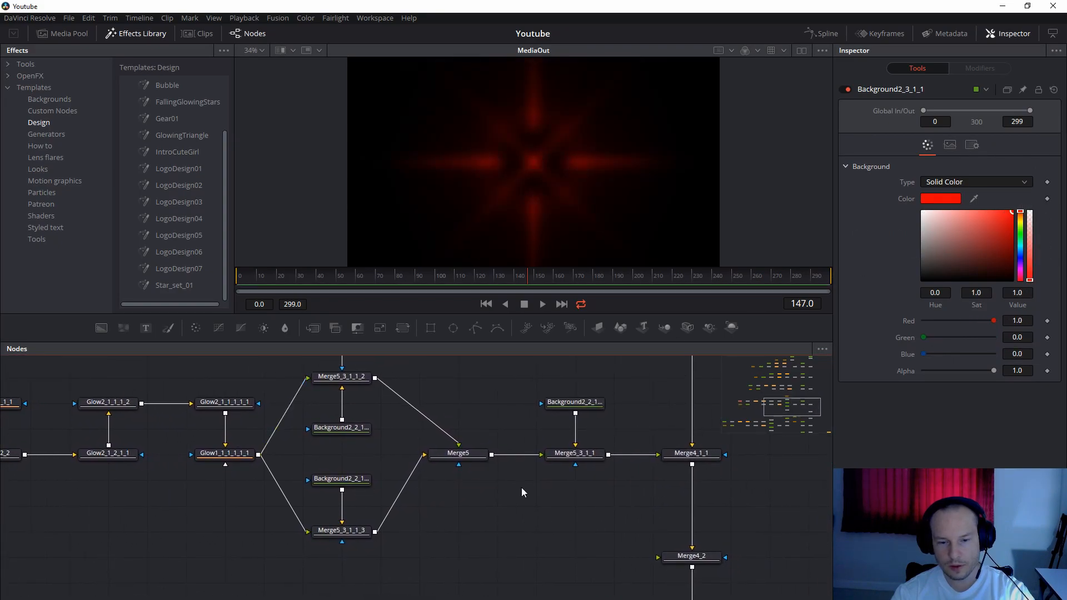
pyautogui.moveTo(570, 493); pyautogui.dragTo(573, 575)
pyautogui.moveTo(466, 444); pyautogui.dragTo(594, 427)
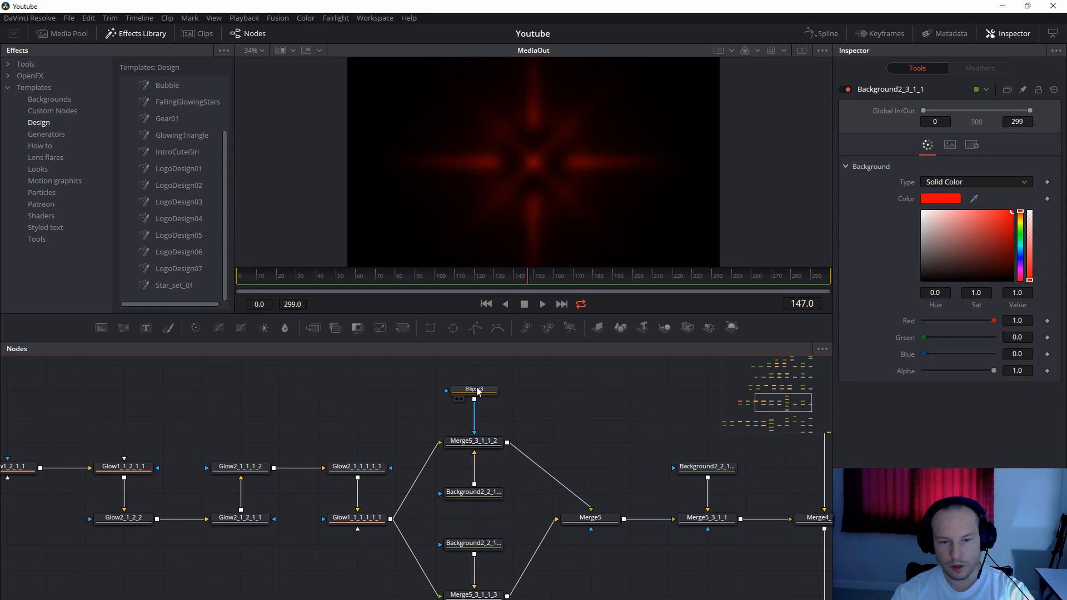
pyautogui.moveTo(477, 428); pyautogui.dragTo(517, 426)
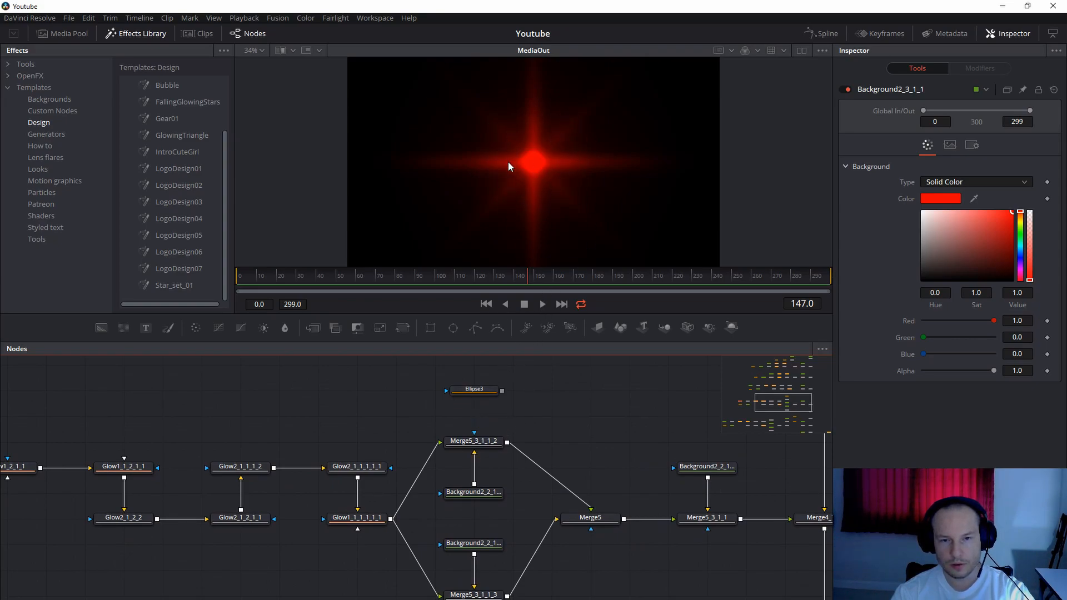
pyautogui.moveTo(504, 391); pyautogui.dragTo(475, 440)
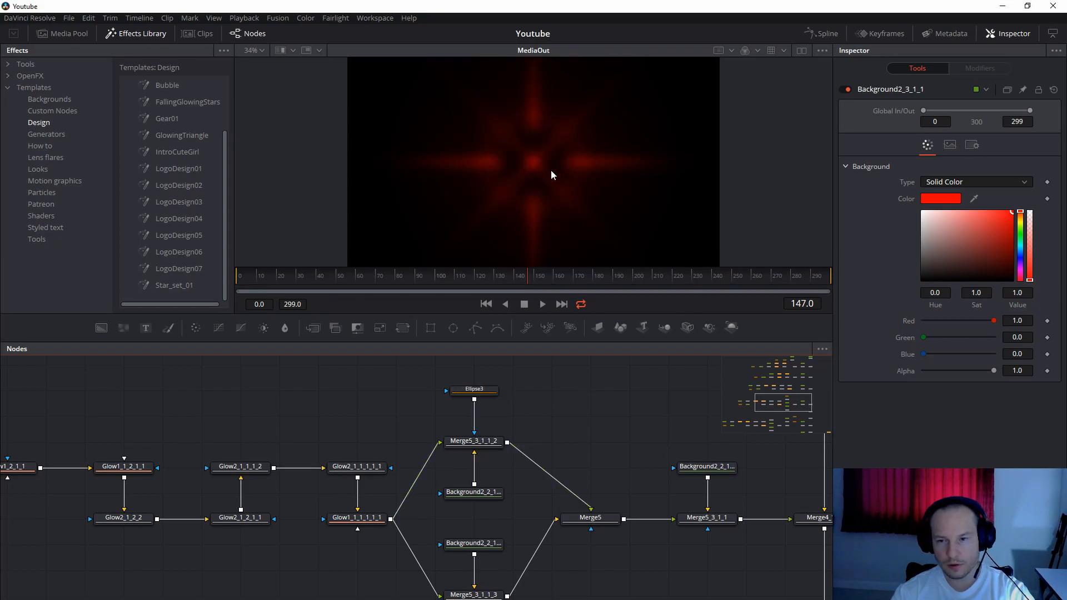
# Reduce the linked width and height of the Ellipse3 mask to 0.157.
pyautogui.click(474, 389)
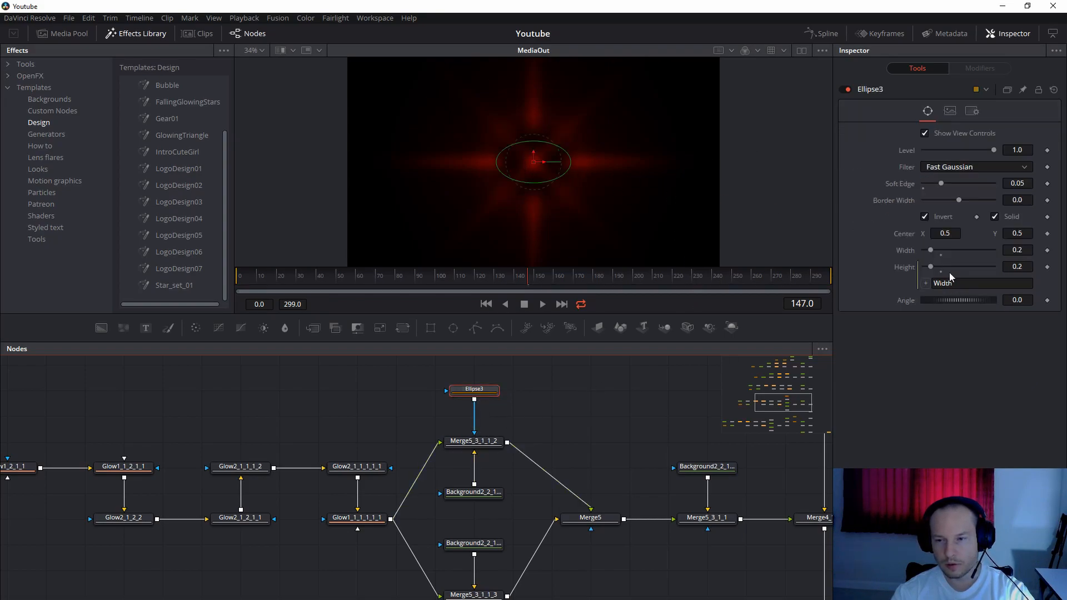
pyautogui.moveTo(931, 251)
pyautogui.mouseDown()
pyautogui.moveTo(942, 255)
pyautogui.moveTo(928, 254)
pyautogui.mouseUp()
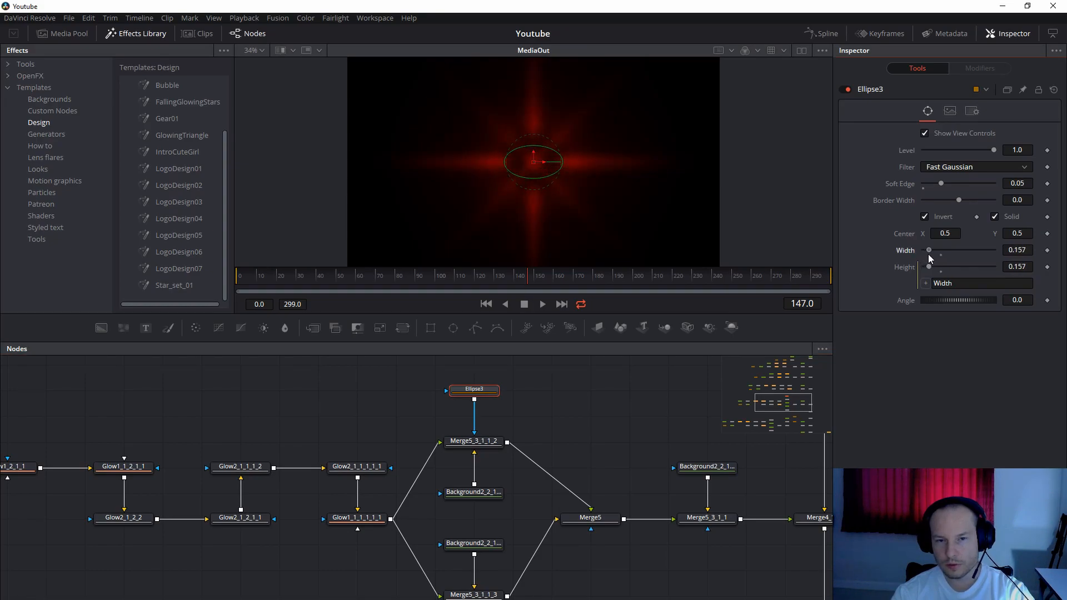
pyautogui.click(647, 433)
# Disconnect the fourth branch from Merge4_1_1 and connect the fifth branch's Merge5_3_1_1_4 to Merge4.
pyautogui.moveTo(646, 433); pyautogui.dragTo(513, 235)
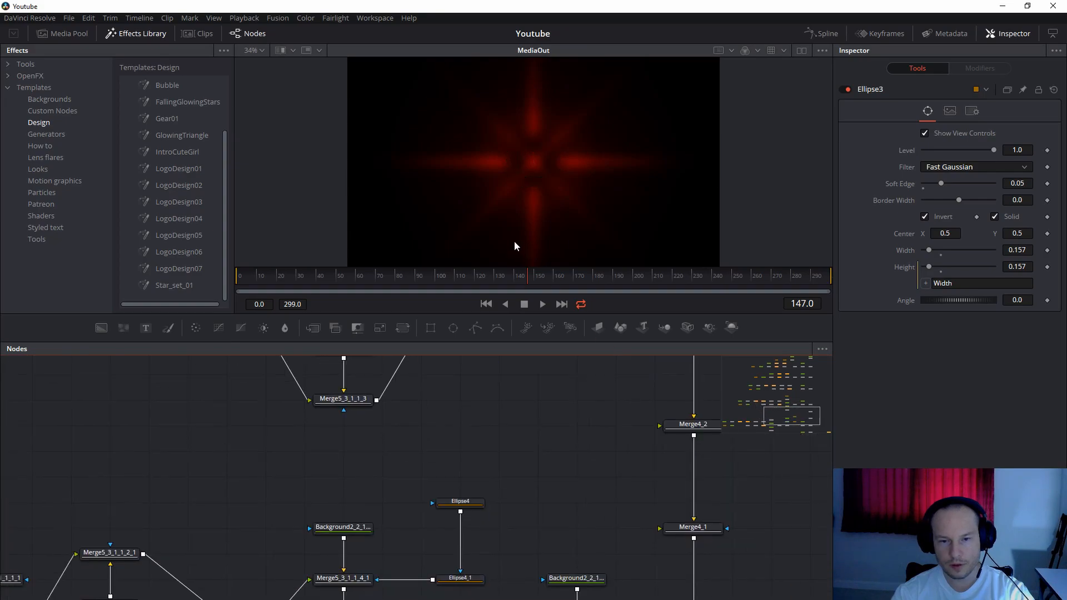
pyautogui.moveTo(643, 372); pyautogui.dragTo(581, 457)
pyautogui.moveTo(552, 382); pyautogui.dragTo(575, 300)
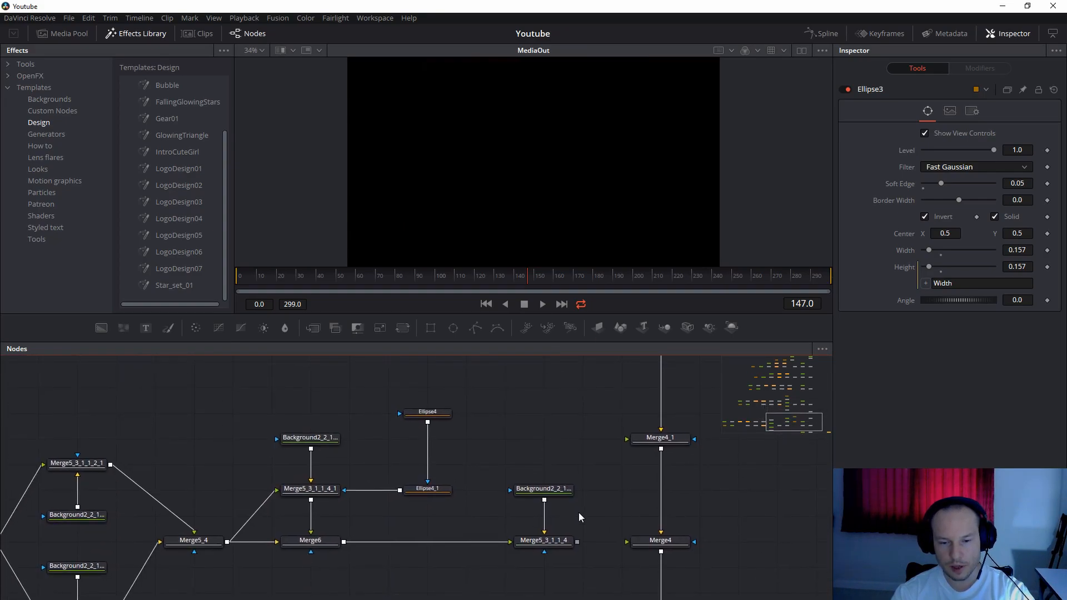
pyautogui.moveTo(489, 443); pyautogui.dragTo(802, 403)
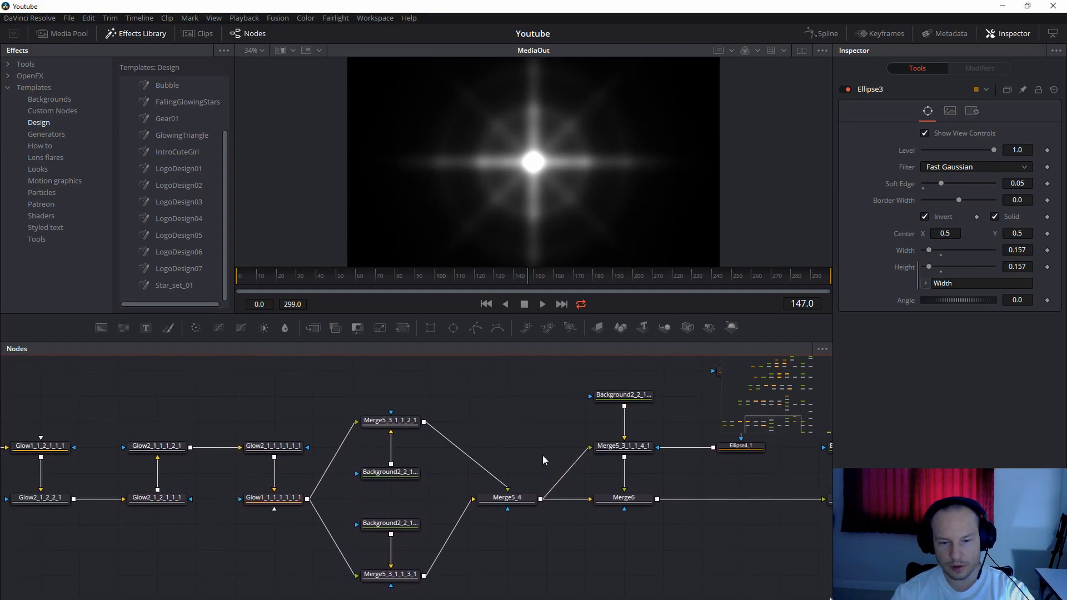
# Reduce the linked width and height of the Ellipse4_1 ring mask in the fifth branch to 0.173.
pyautogui.scroll(-5, 543, 455)
pyautogui.scroll(3, 531, 459)
pyautogui.moveTo(510, 455); pyautogui.dragTo(395, 469)
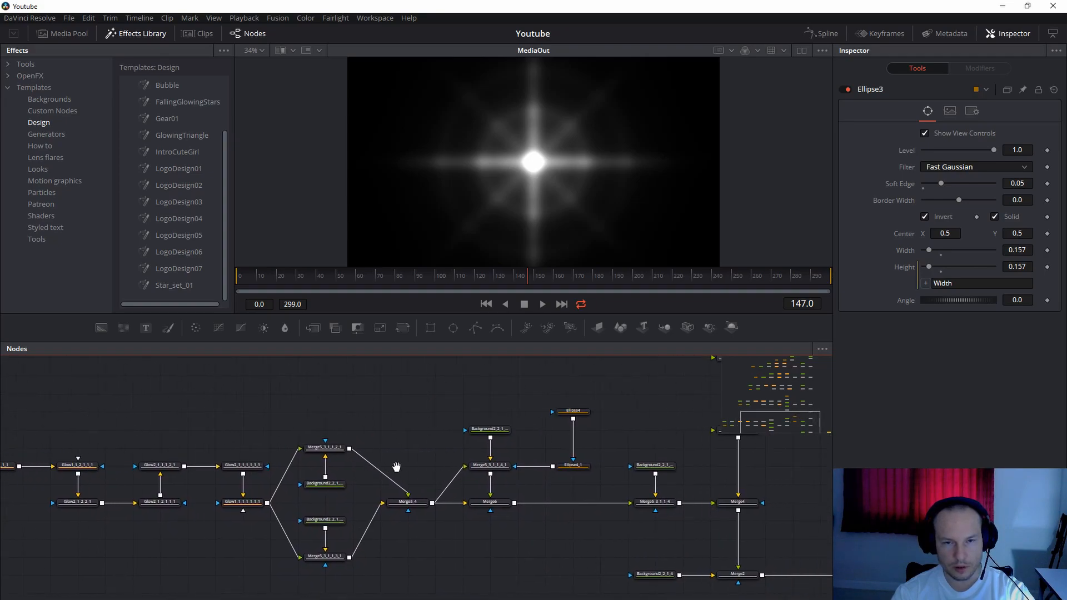
pyautogui.click(566, 470)
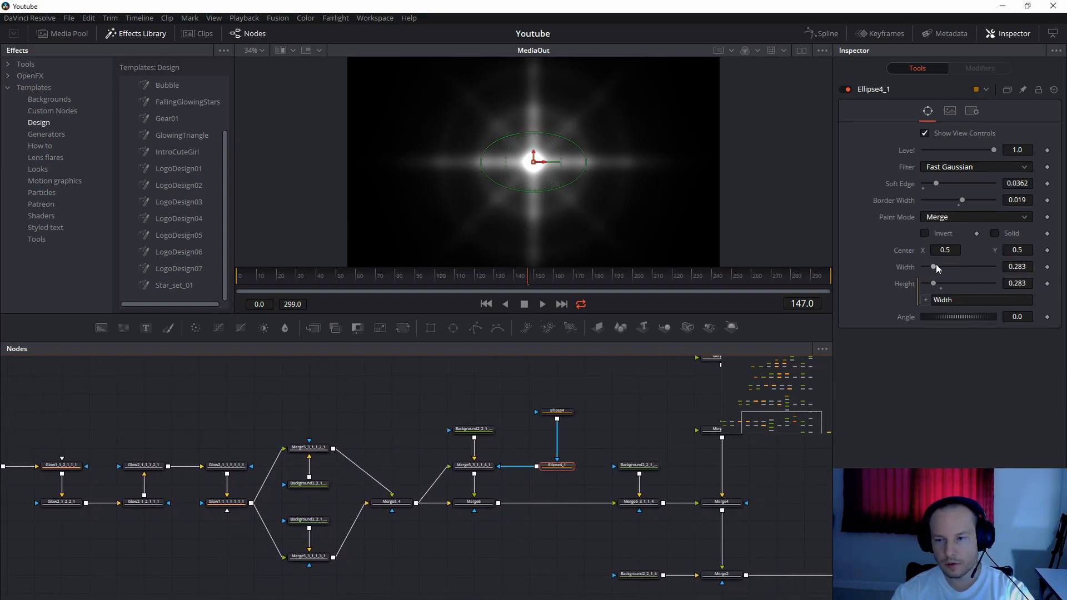
pyautogui.moveTo(934, 271); pyautogui.dragTo(932, 271)
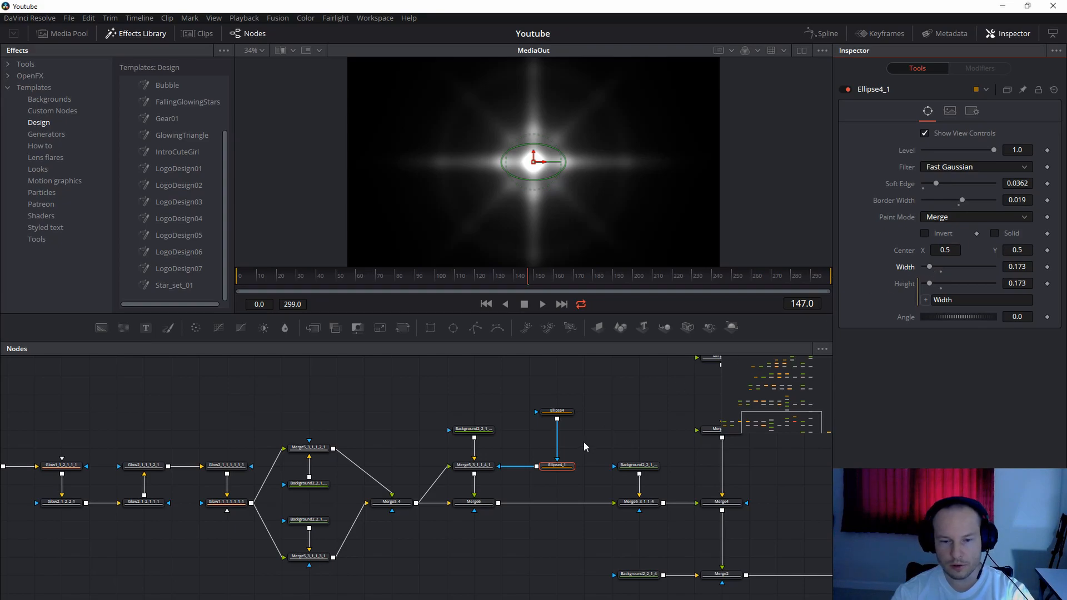
# Insert a copy of Ellipse4 between Ellipse4 and Ellipse4_1, and set its linked width and height to 0.346.
pyautogui.click(563, 471)
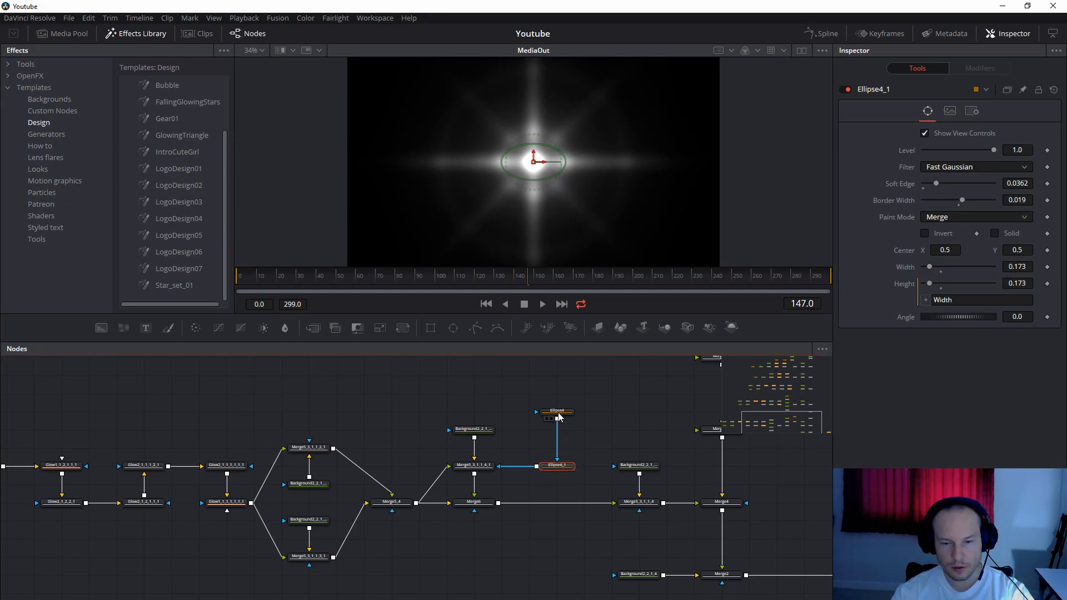
pyautogui.hotkey('ctrl', 'v')
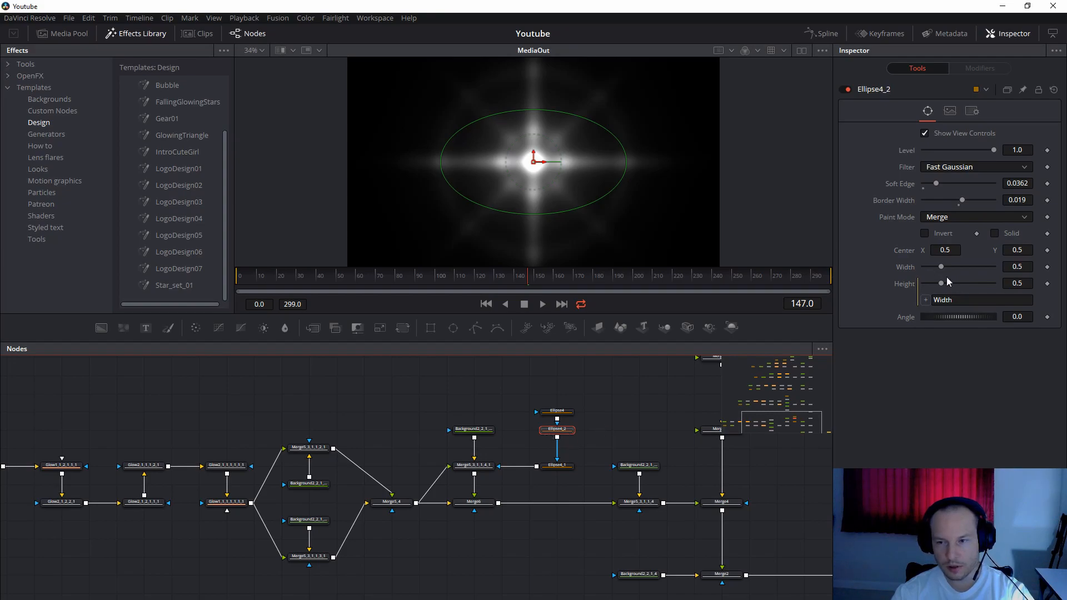
pyautogui.moveTo(942, 267); pyautogui.dragTo(939, 268)
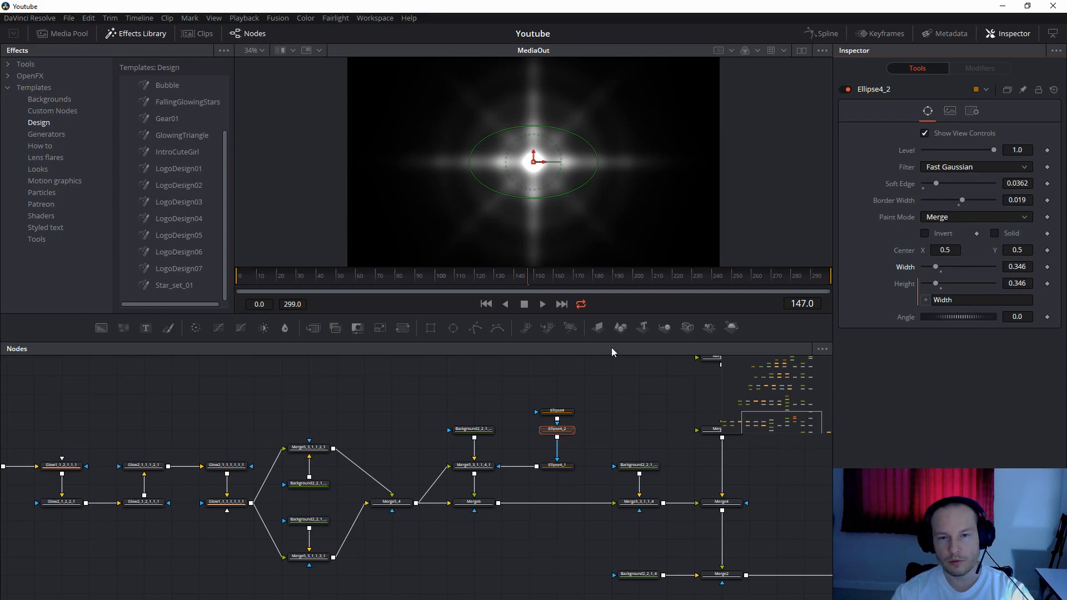
pyautogui.click(659, 397)
# Set the Background2_3_1_1_1 colour in the fifth branch to muted green, with hue 0.28, saturation 0.392 and value 0.433.
pyautogui.moveTo(596, 402); pyautogui.dragTo(635, 422)
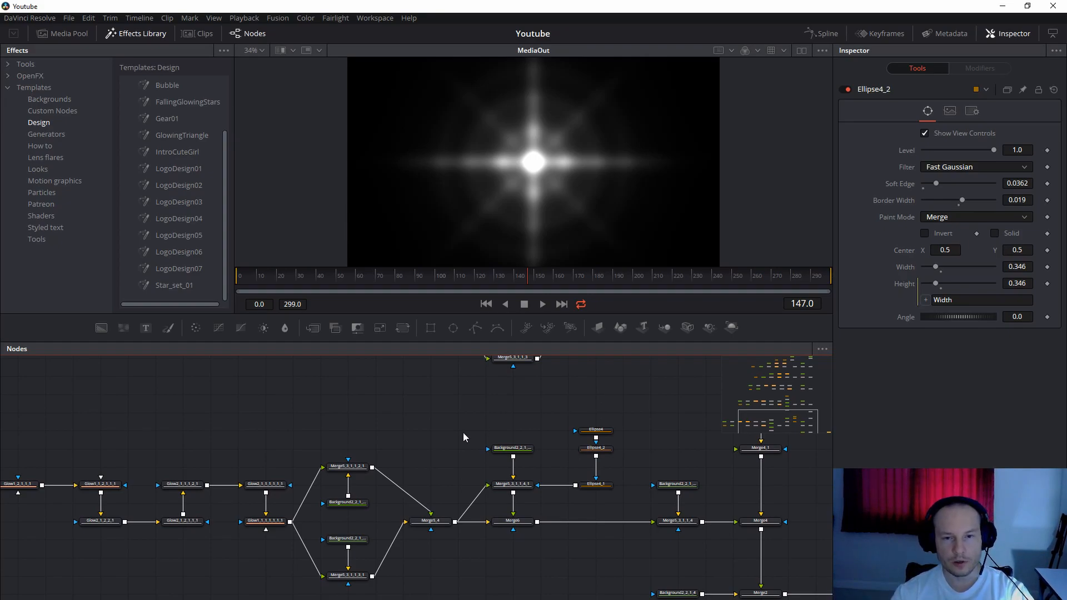
pyautogui.moveTo(425, 427); pyautogui.dragTo(596, 411)
pyautogui.moveTo(172, 399); pyautogui.dragTo(336, 416)
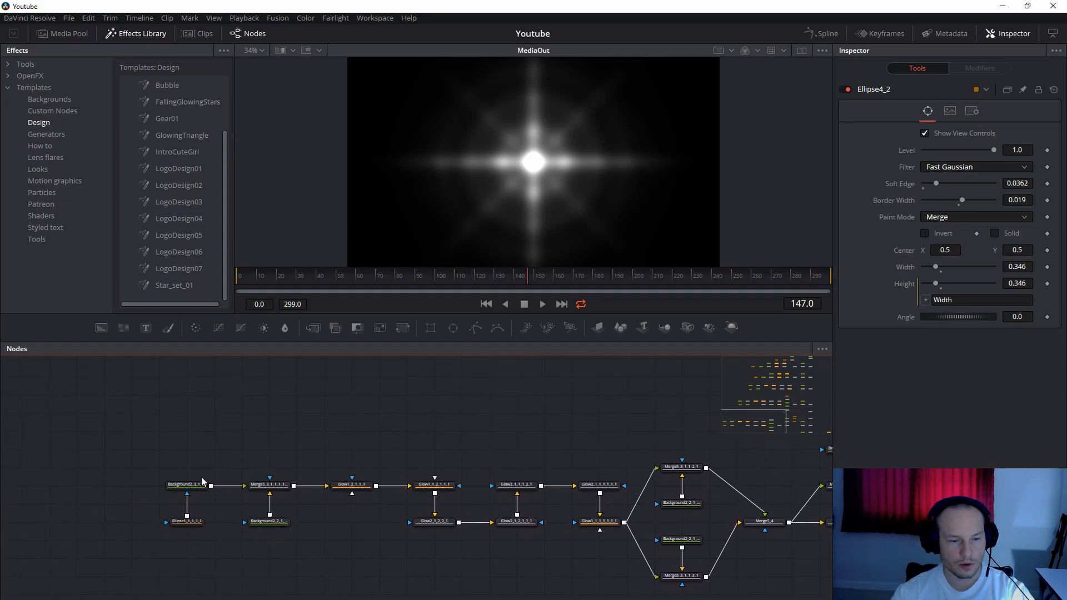
pyautogui.click(197, 485)
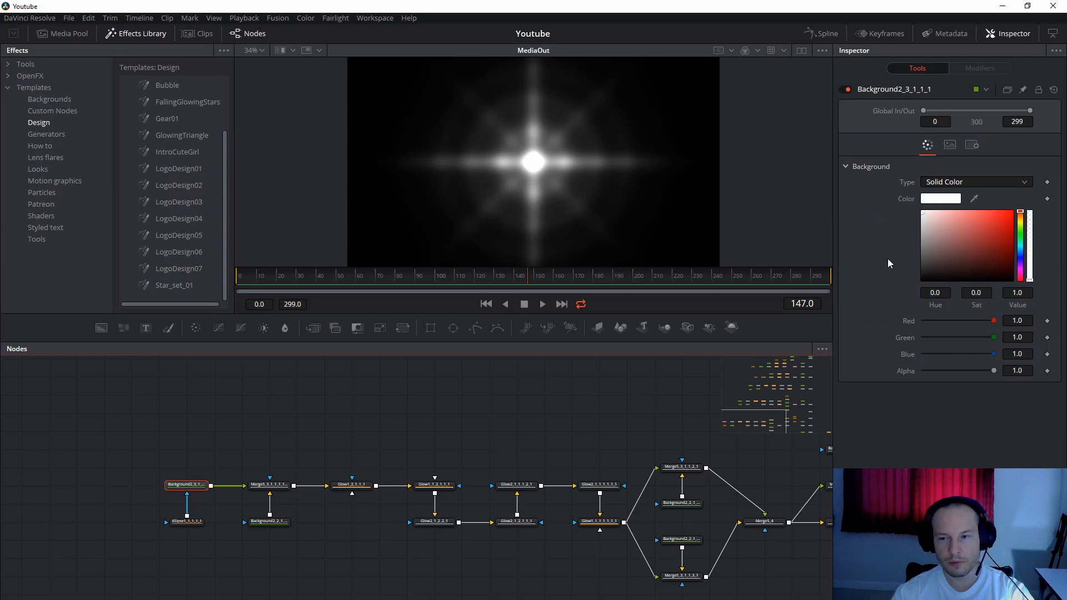
pyautogui.moveTo(970, 251)
pyautogui.mouseDown()
pyautogui.moveTo(1017, 210)
pyautogui.moveTo(932, 232)
pyautogui.moveTo(954, 248)
pyautogui.mouseUp()
pyautogui.click(1021, 257)
pyautogui.moveTo(1022, 261)
pyautogui.mouseDown()
pyautogui.moveTo(1021, 278)
pyautogui.moveTo(1020, 230)
pyautogui.mouseUp()
# Examine the Background2_2_1_4, Merge2 and MediaOut nodes at the end of the composition and the layout of the whole node tree.
pyautogui.moveTo(684, 448); pyautogui.dragTo(233, 345)
pyautogui.moveTo(455, 460); pyautogui.dragTo(328, 490)
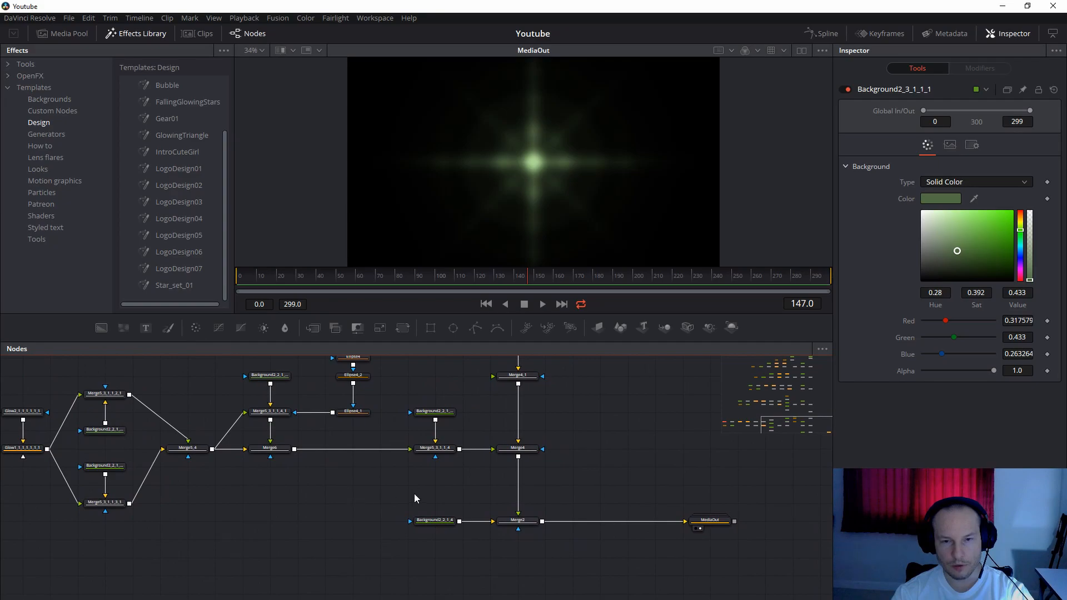
pyautogui.moveTo(412, 513); pyautogui.dragTo(328, 513)
pyautogui.click(345, 521)
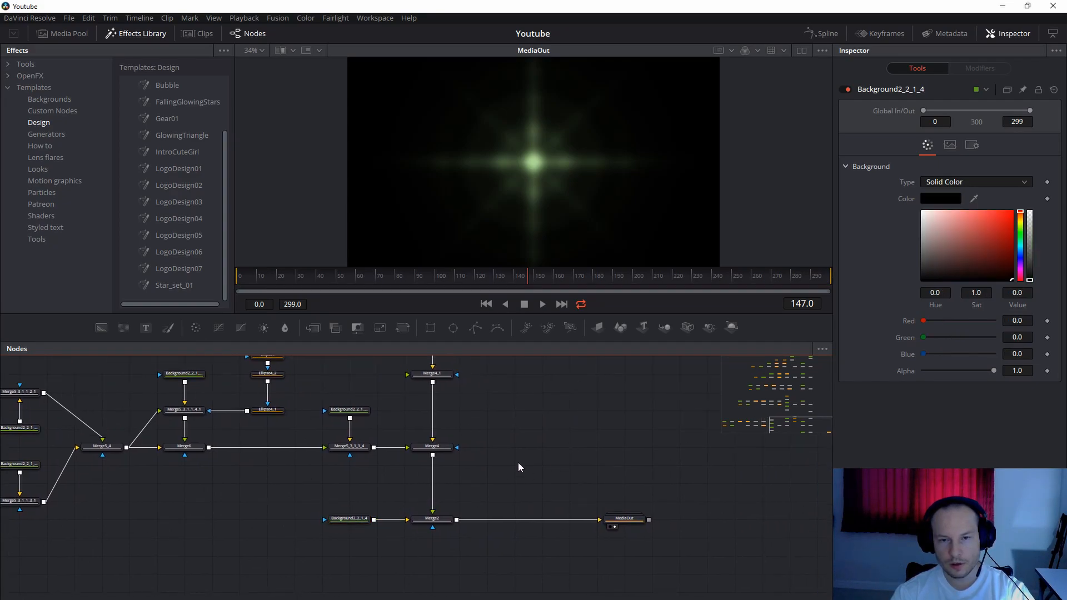
pyautogui.moveTo(546, 449); pyautogui.dragTo(607, 486)
pyautogui.moveTo(642, 402); pyautogui.dragTo(639, 347)
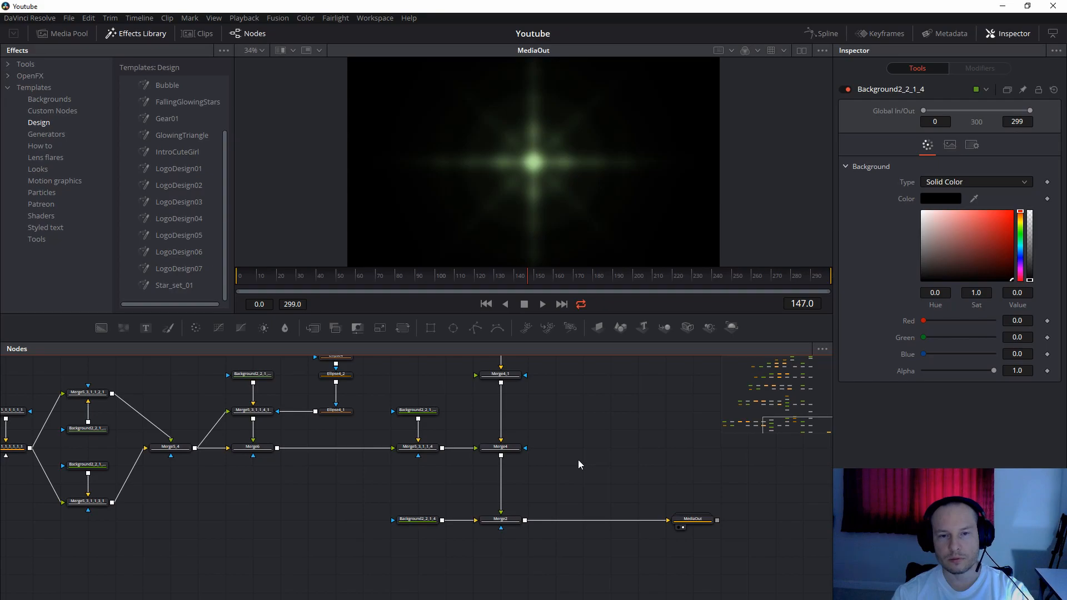
pyautogui.moveTo(665, 485); pyautogui.dragTo(489, 463)
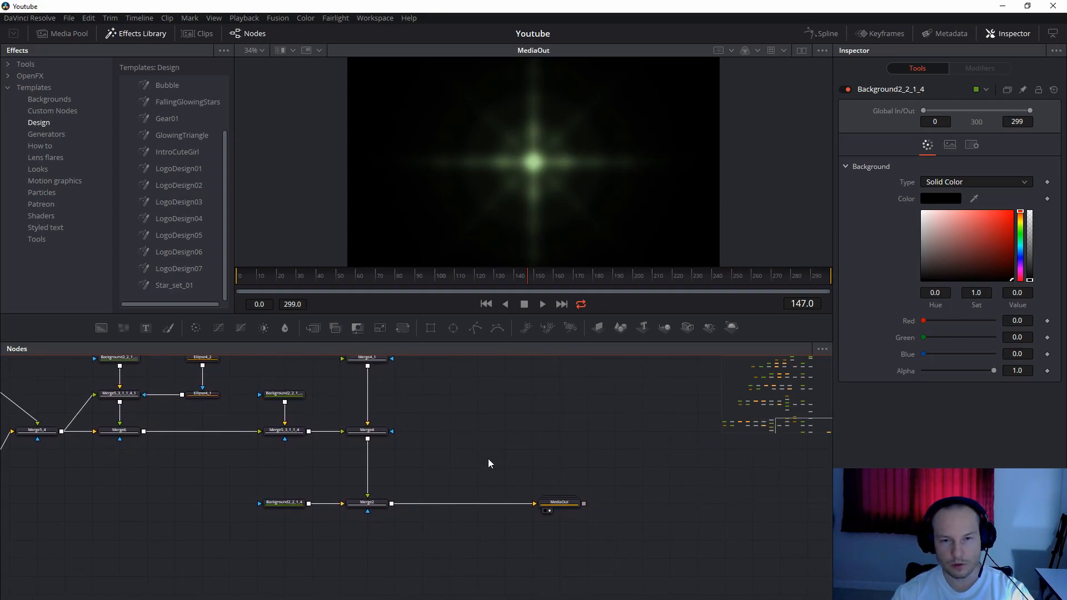
pyautogui.scroll(-5, 488, 458)
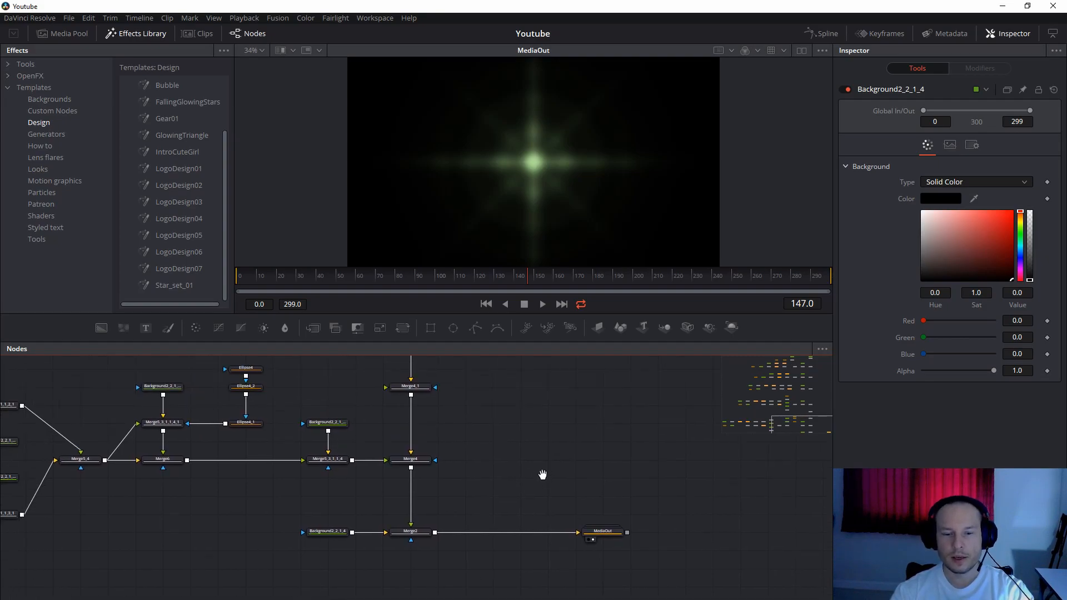
pyautogui.scroll(4, 583, 516)
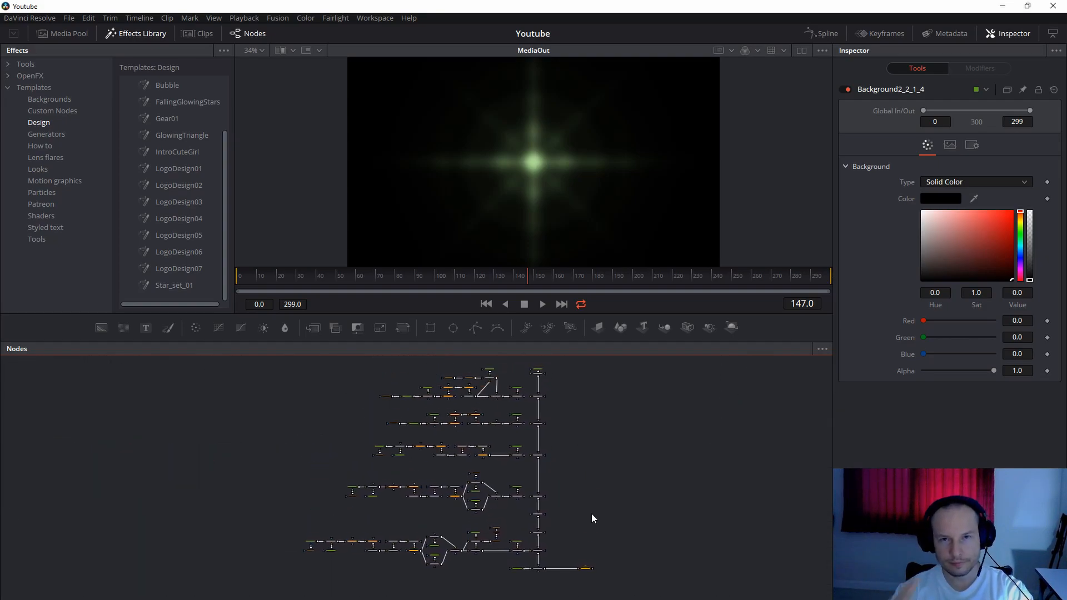